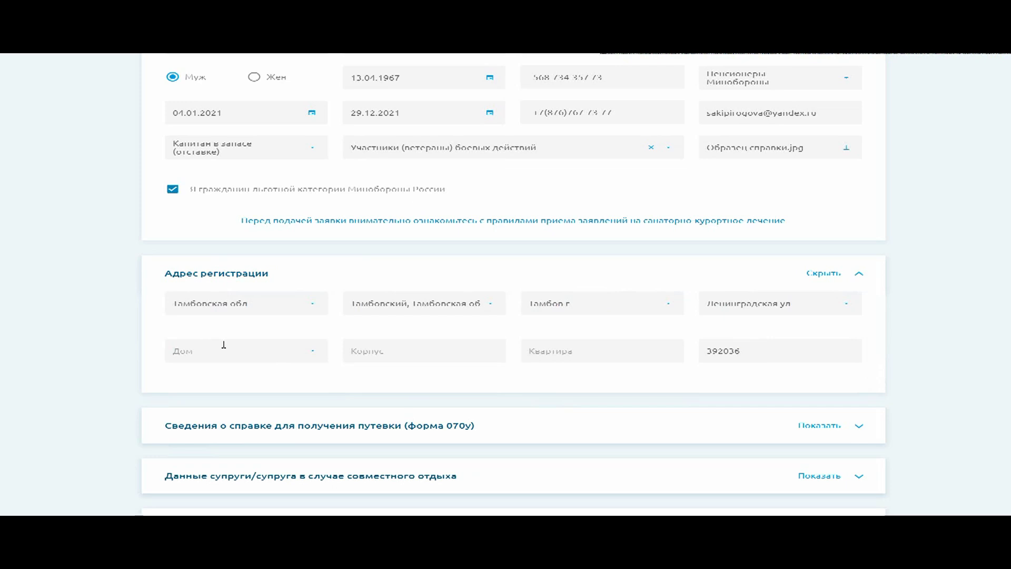
Place the cursor in the registration address's apartment number field
left_click(562, 351)
Enter flat 4 and expand the 'Сведения о справке (форма 070у)' section
type("4")
left_click(723, 351)
scroll(653, 342, "down", 3)
left_click(415, 241)
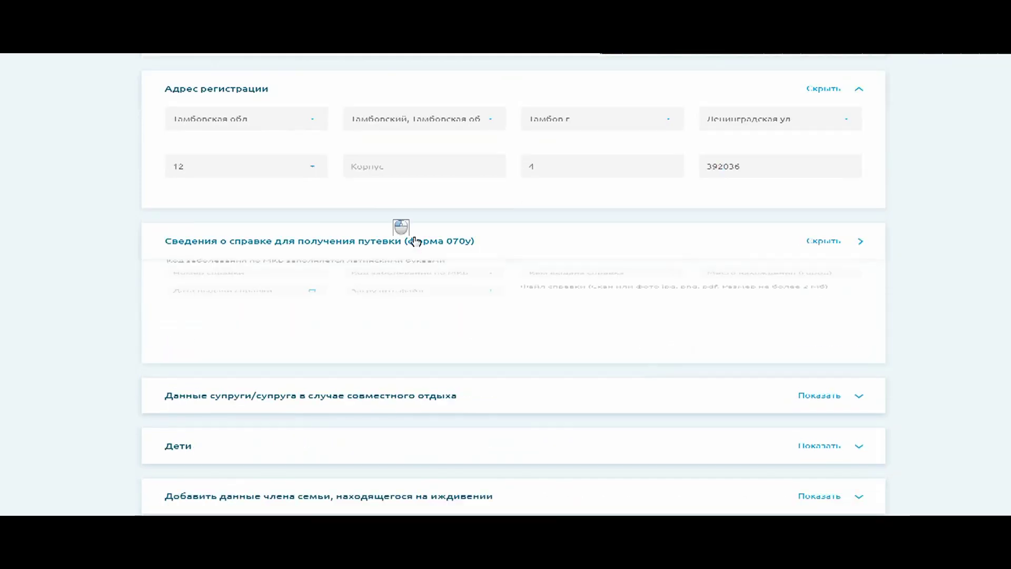
left_click(220, 286)
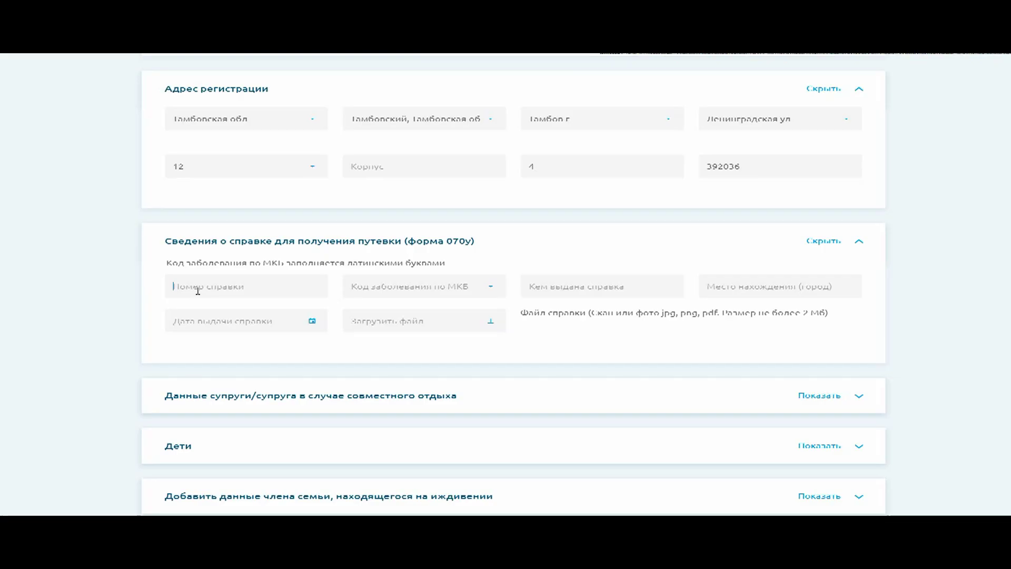
Fill certificate number б/н, code M12.01, issuer ГП 1 and city г. Тамбов
type("45")
left_click_drag(210, 288, 153, 290)
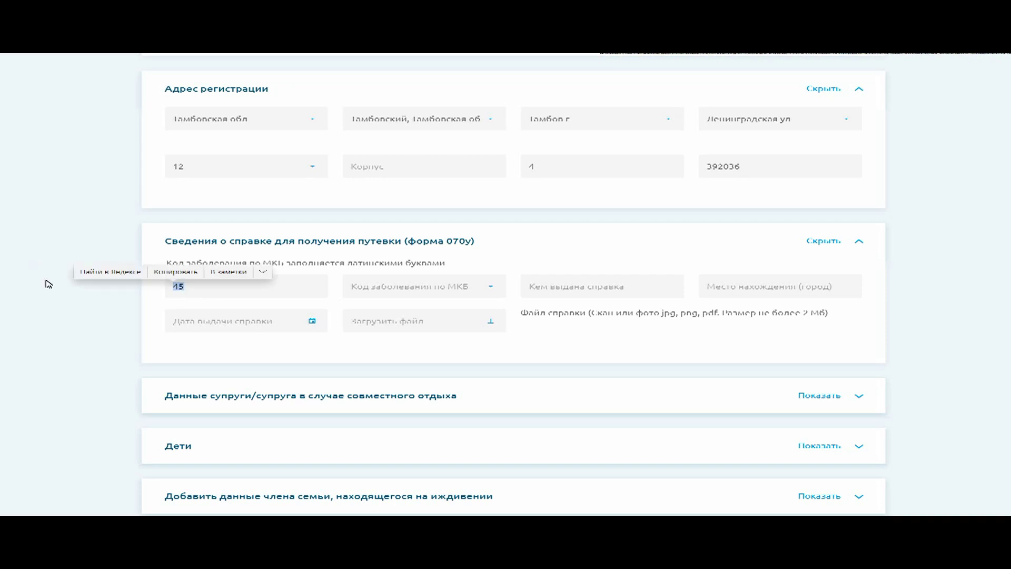
type("6")
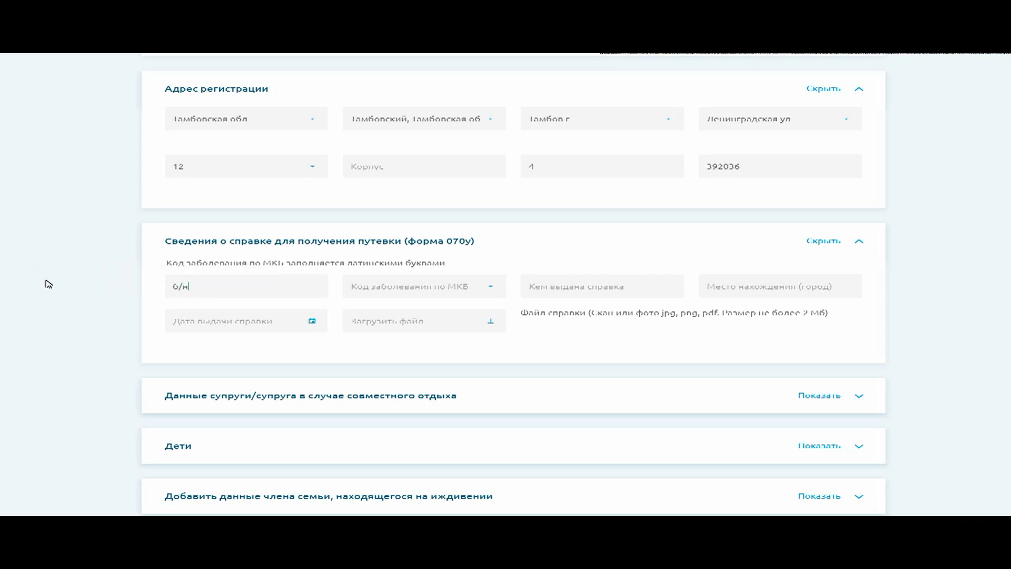
left_click(416, 286)
type("м12")
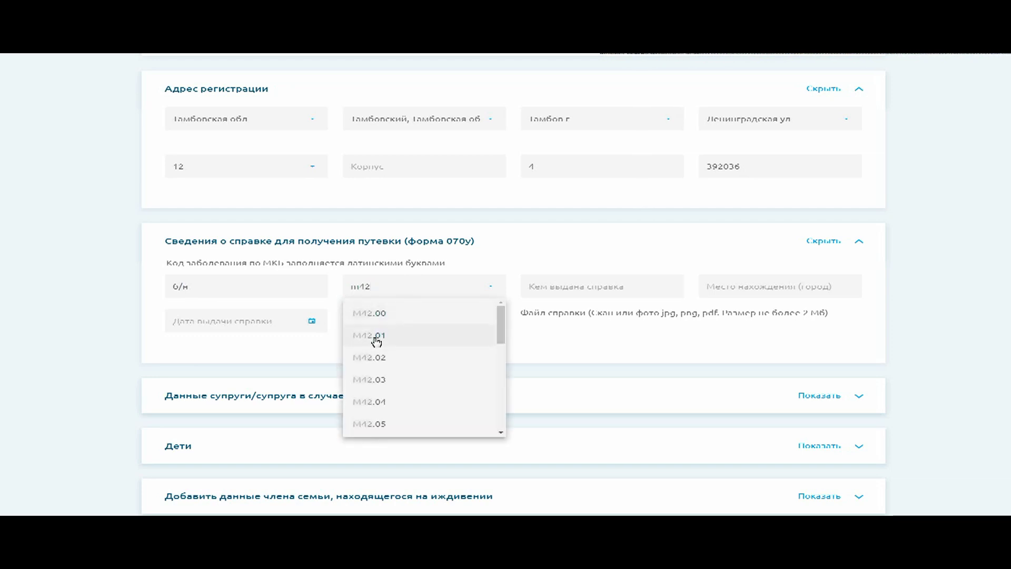
left_click(375, 335)
left_click(596, 289)
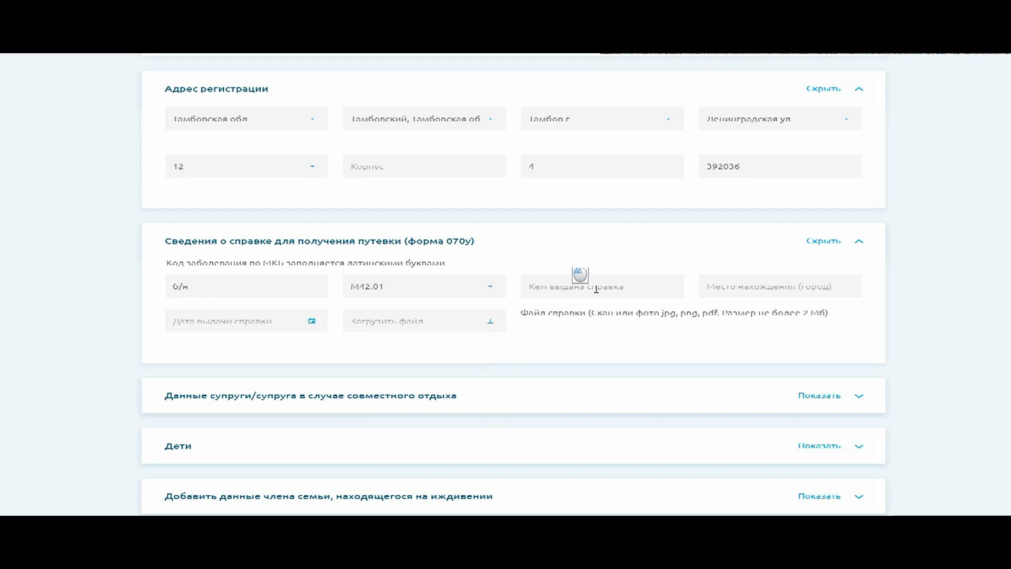
type("ГП")
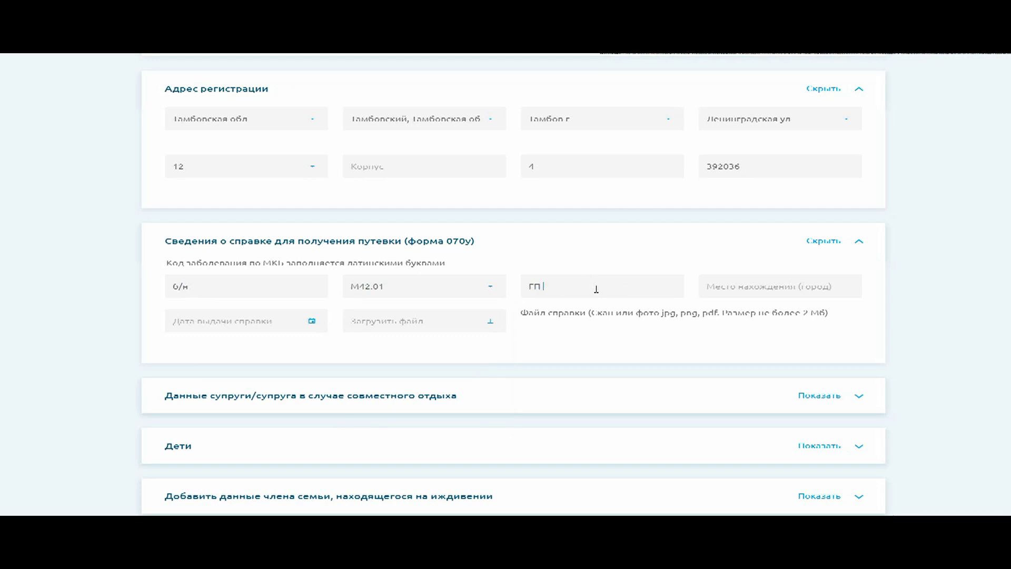
type(" 1")
key("Tab")
type("г.")
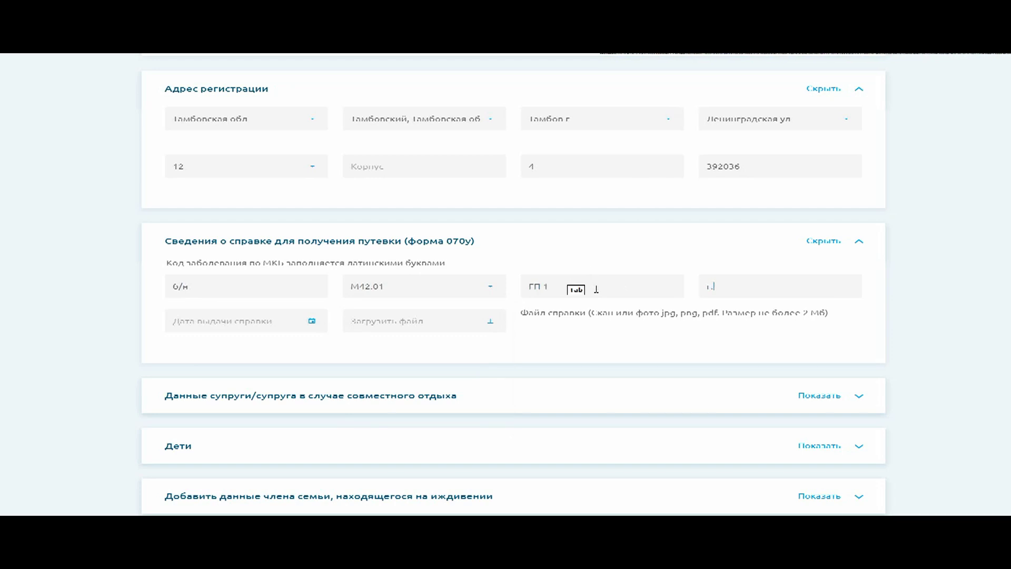
Set the certificate issue date to 08.02.2020
left_click(279, 321)
left_click(255, 348)
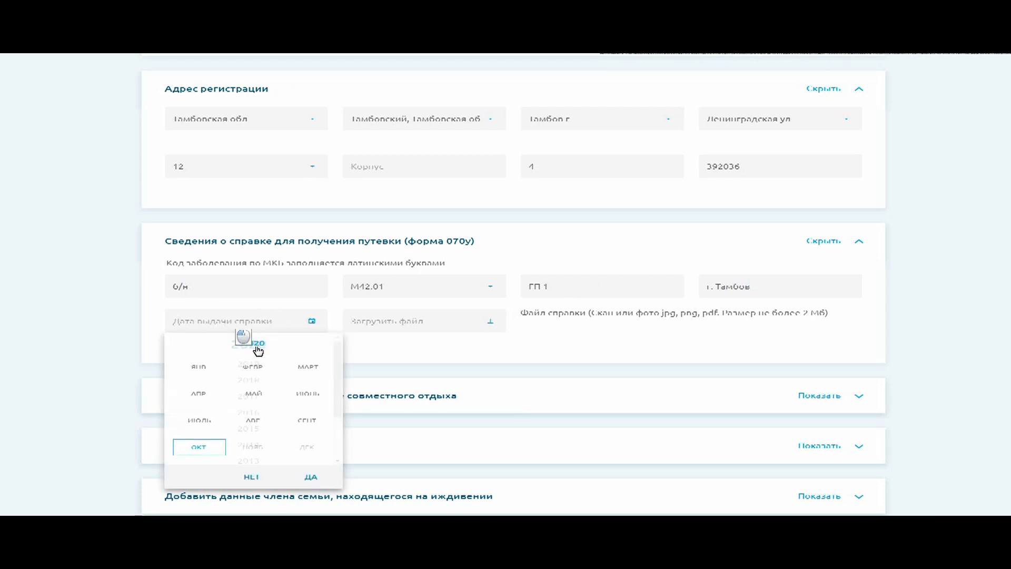
left_click(255, 367)
scroll(259, 363, "up", 3)
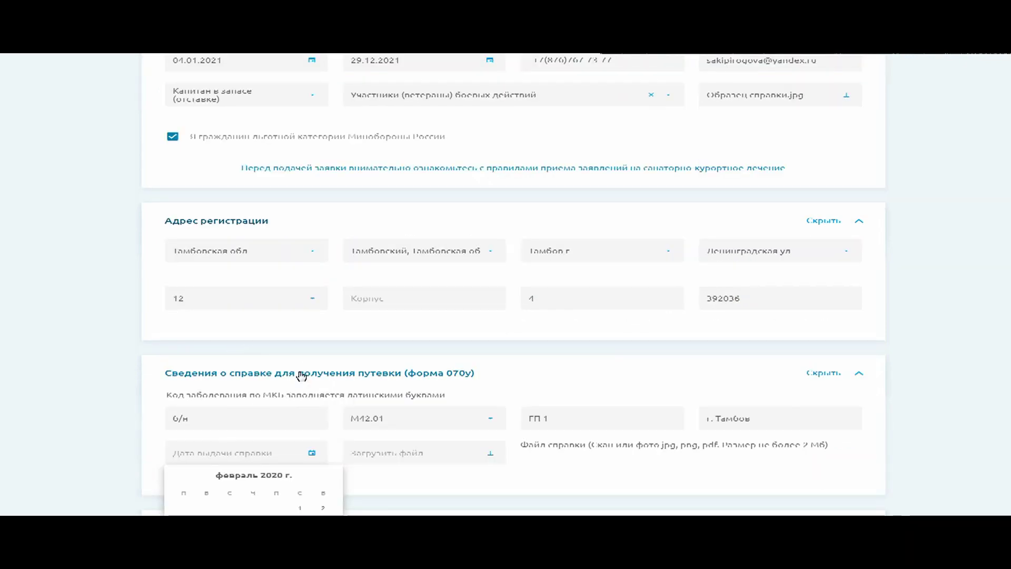
scroll(270, 365, "down", 3)
left_click(299, 386)
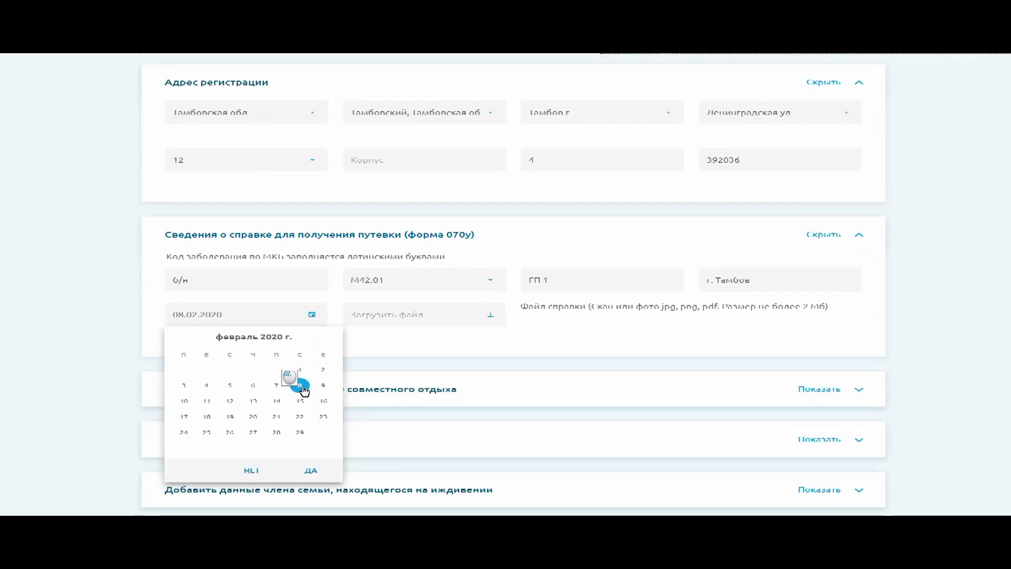
left_click(311, 470)
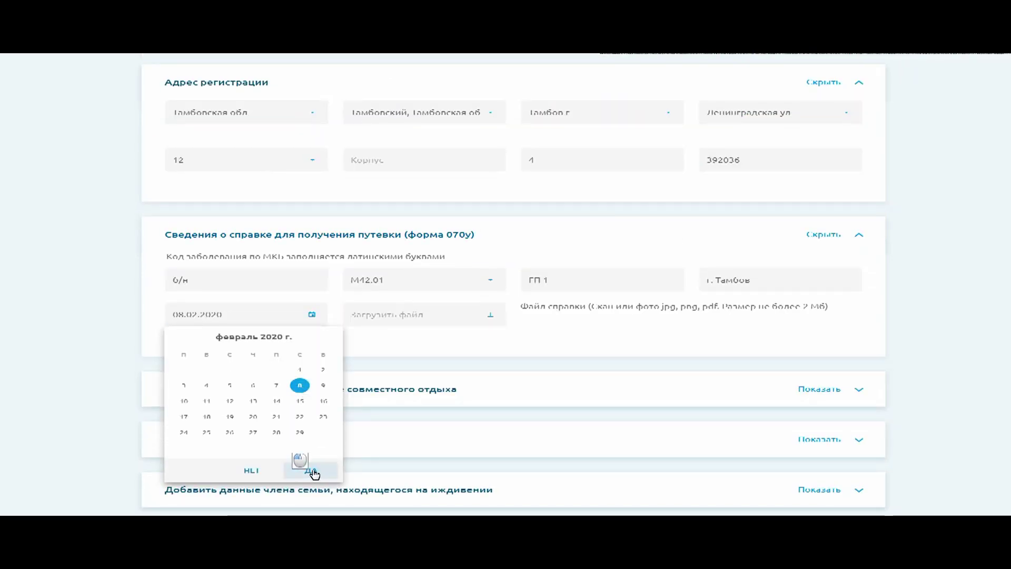
Attach Образец справки.jpg as the certificate scan
left_click(440, 320)
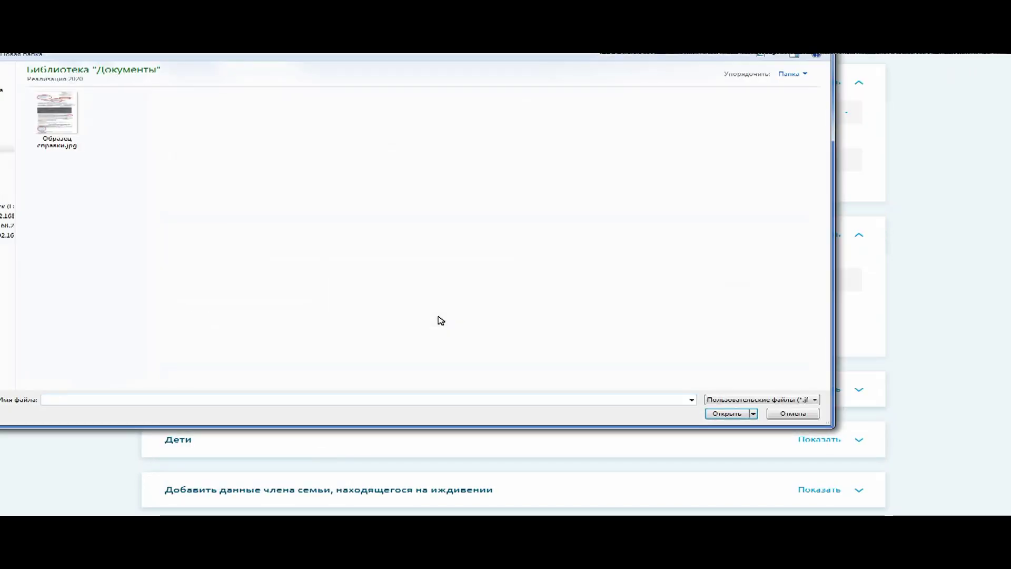
left_click(66, 119)
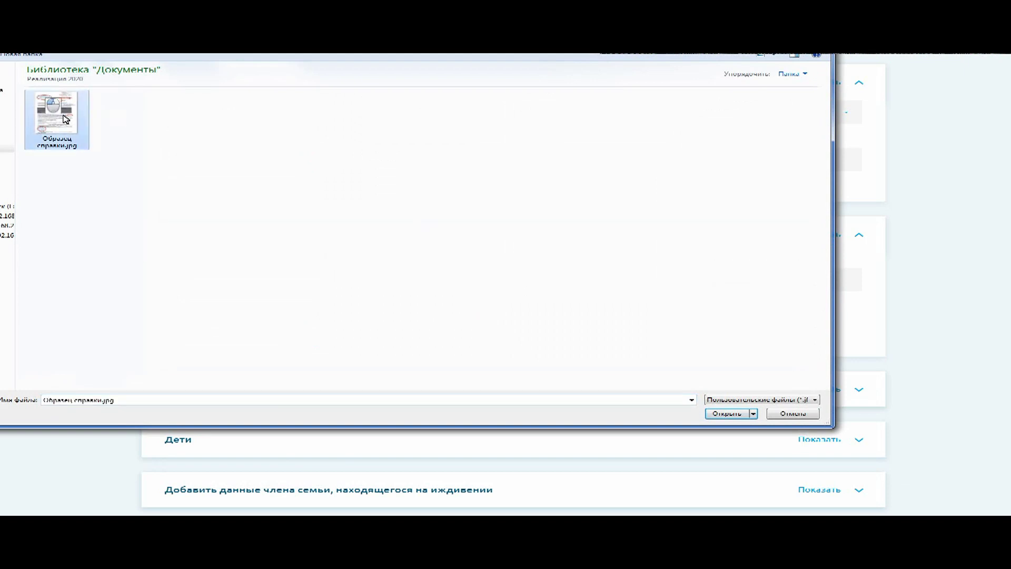
left_click(737, 414)
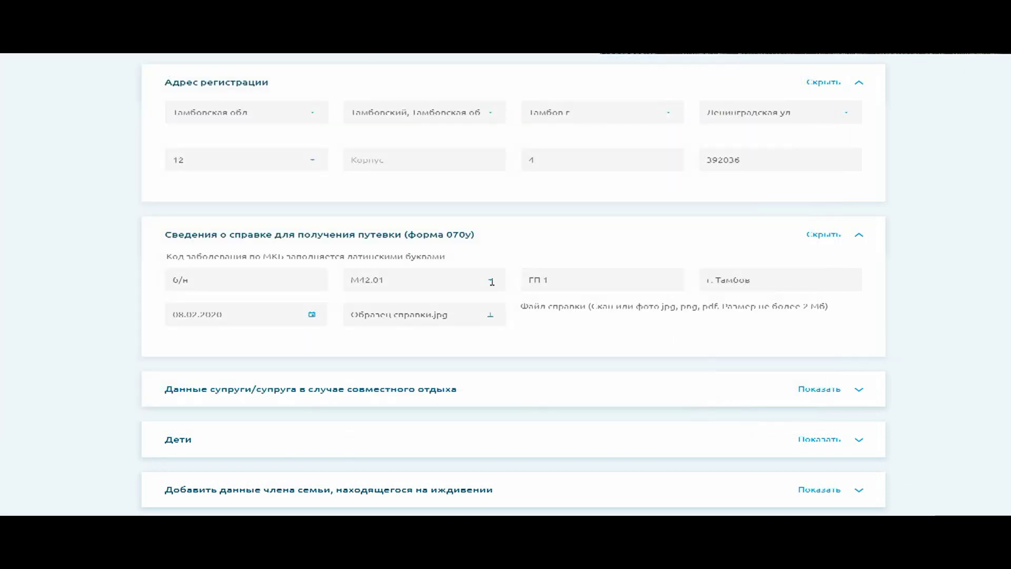
Expand the spouse section, enter the spouse's surname and patronymic, and mark her female
scroll(492, 282, "up", 6)
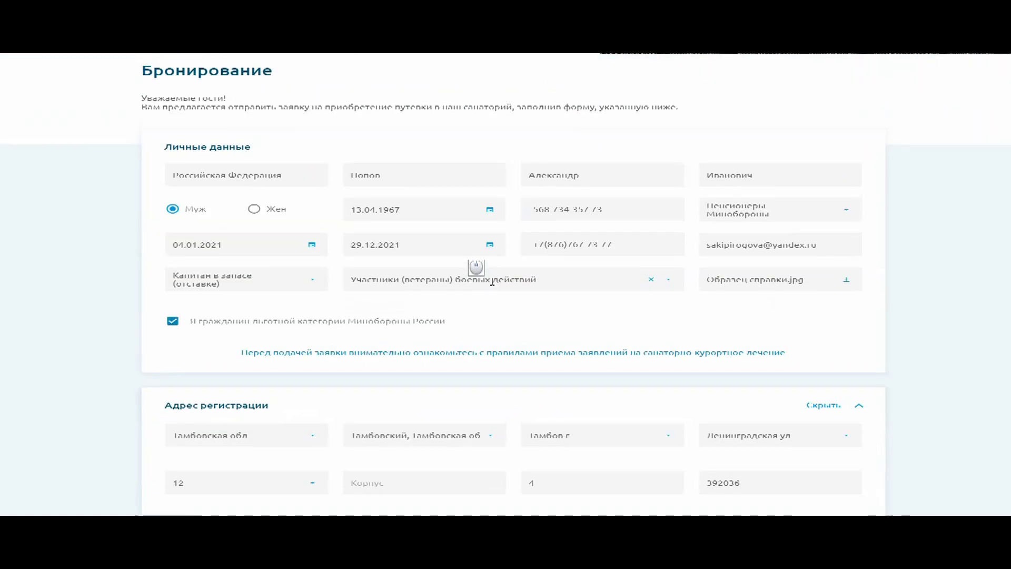
scroll(480, 268, "down", 4)
scroll(493, 284, "down", 3)
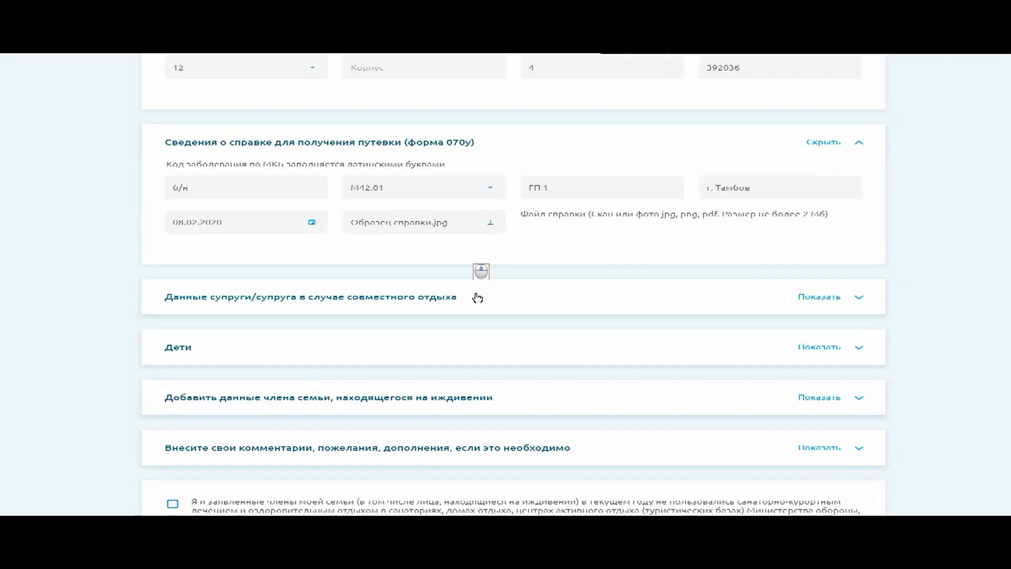
left_click(394, 300)
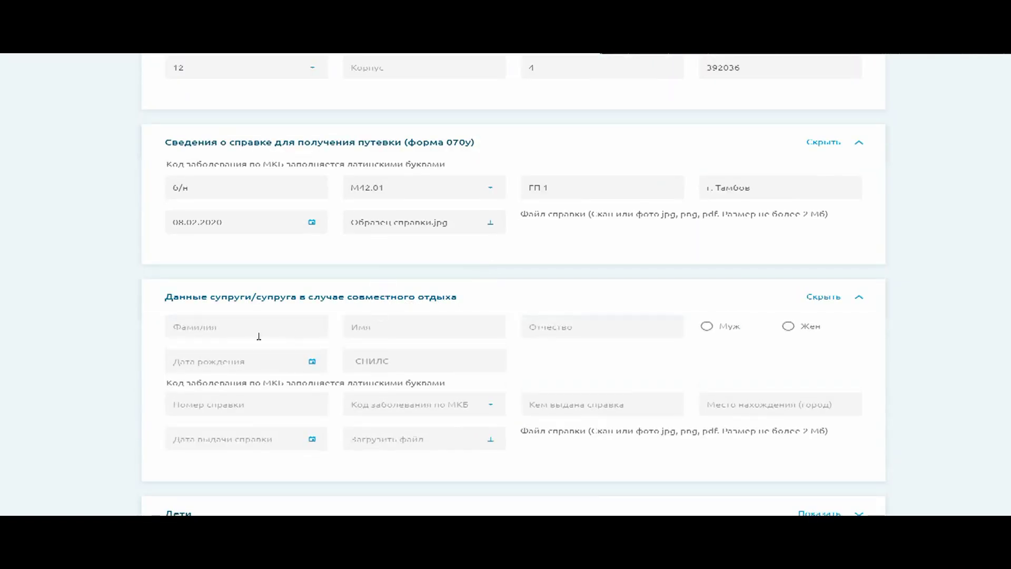
left_click(254, 328)
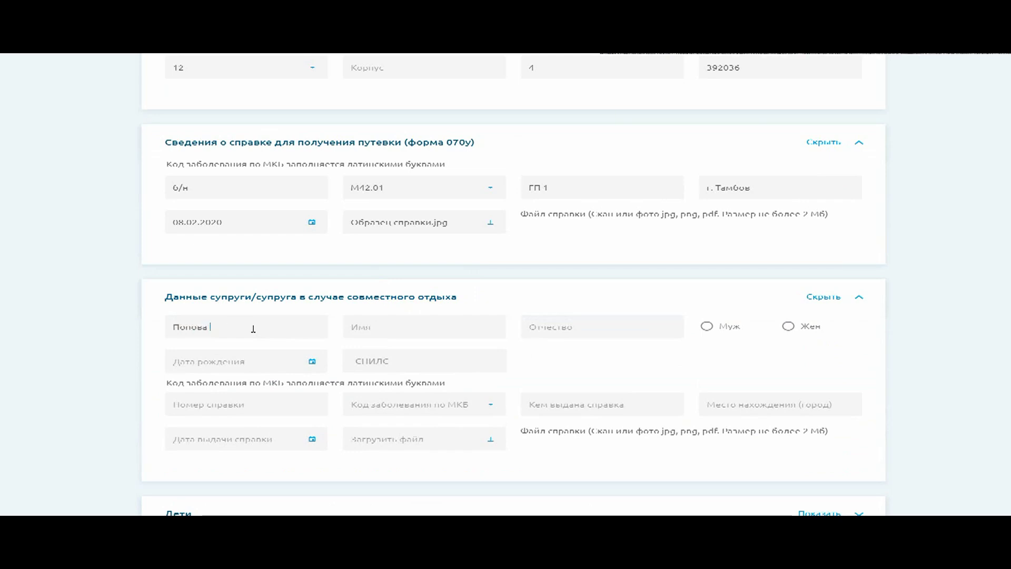
key("Tab")
key("Tab")
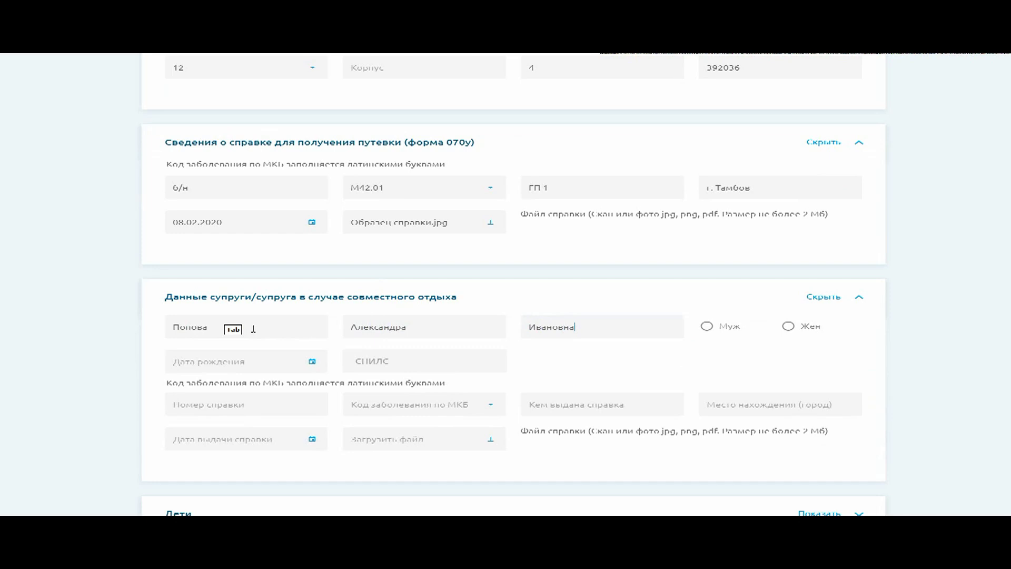
left_click(788, 325)
left_click(220, 362)
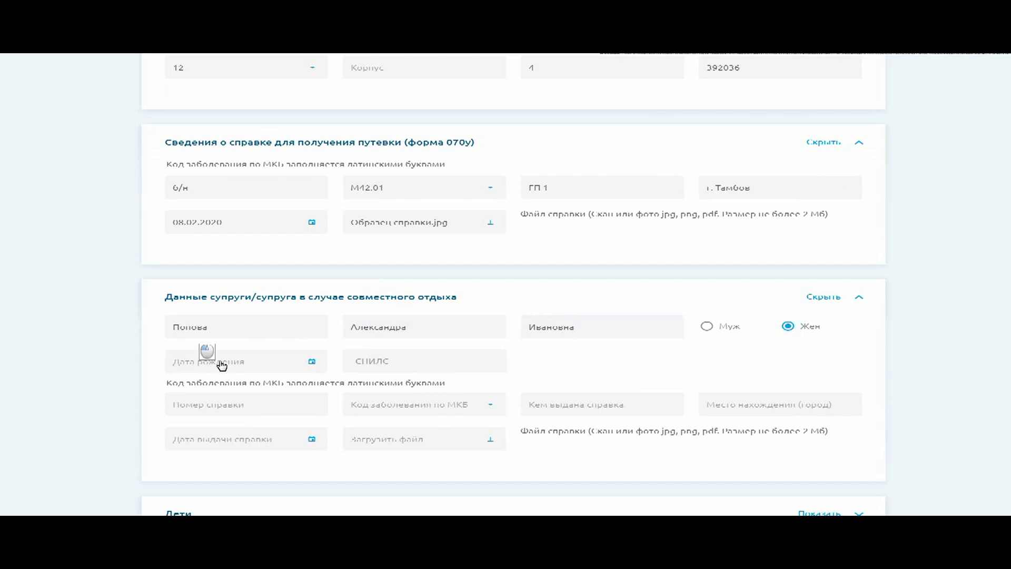
scroll(258, 419, "down", 10)
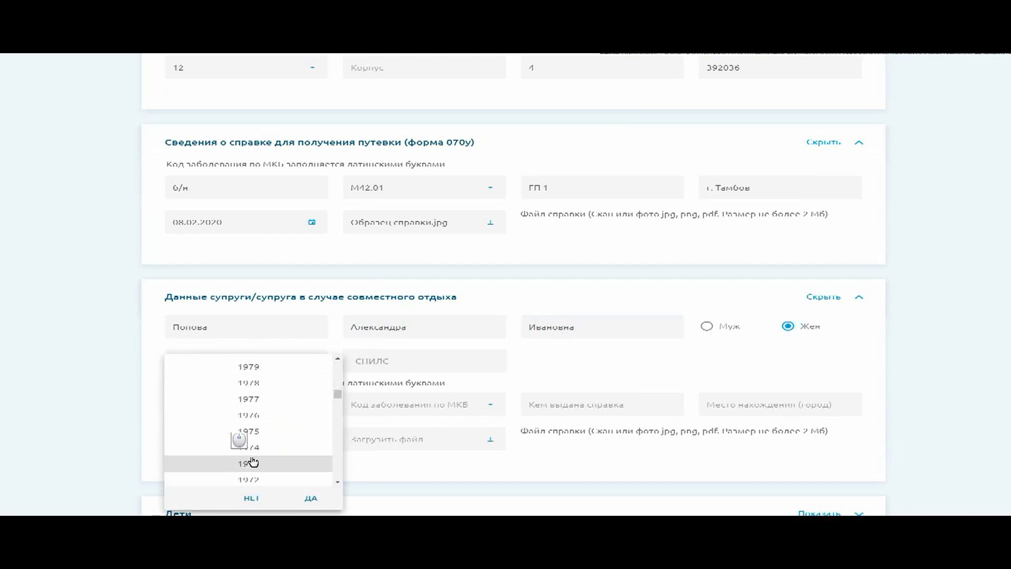
left_click(253, 461)
left_click(253, 442)
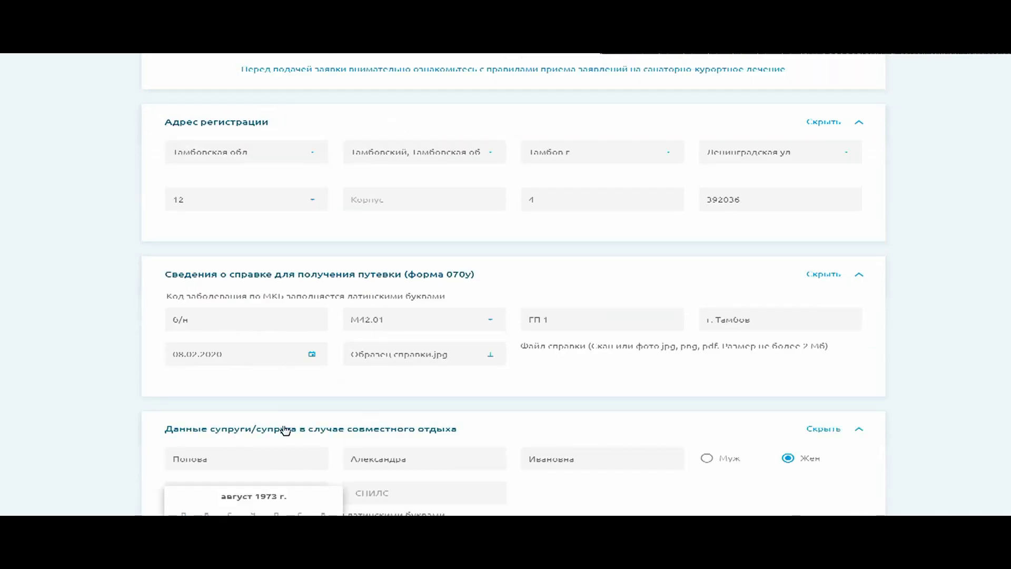
scroll(279, 405, "down", 3)
left_click(277, 361)
left_click(311, 399)
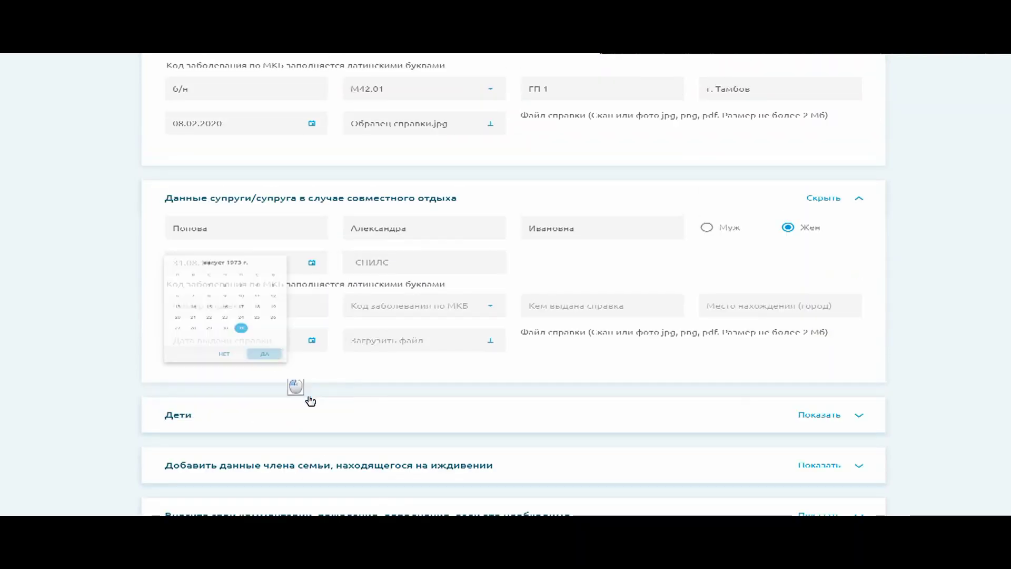
left_click(462, 254)
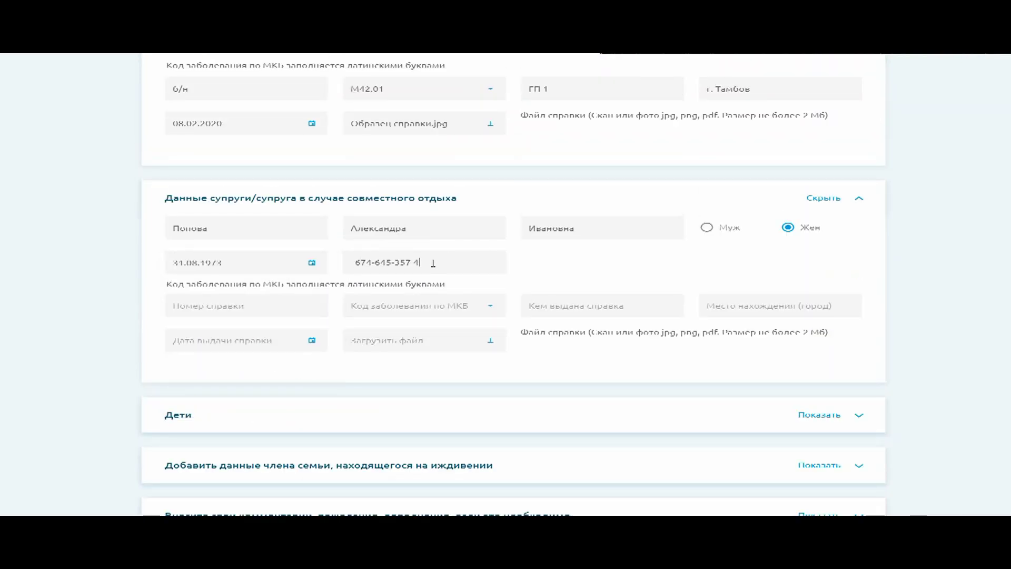
Enter spouse certificate number 78, code M42.01, issuer ГП 1 and city г. Тамбов
left_click(214, 306)
type("78")
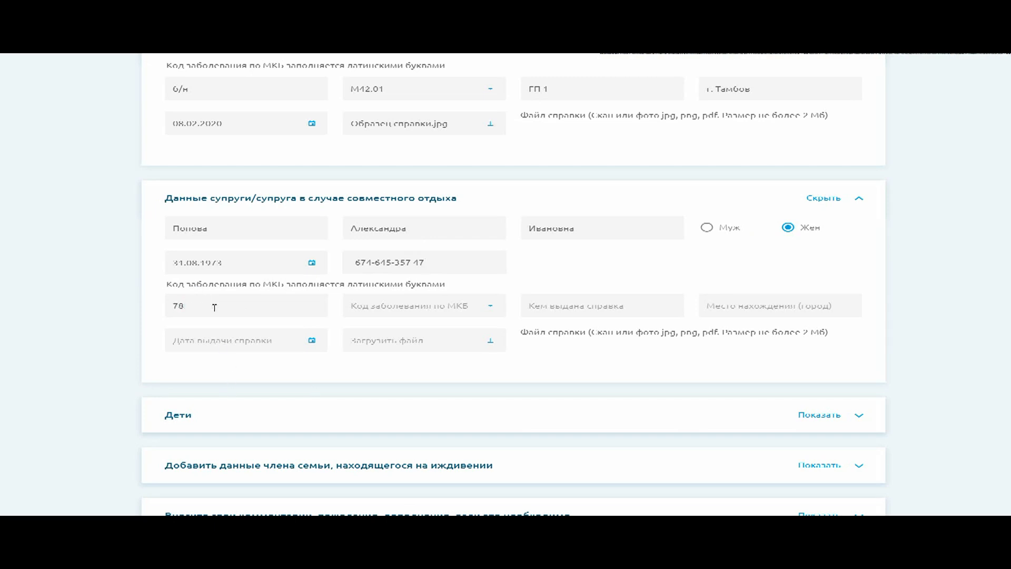
key("Tab")
type("M")
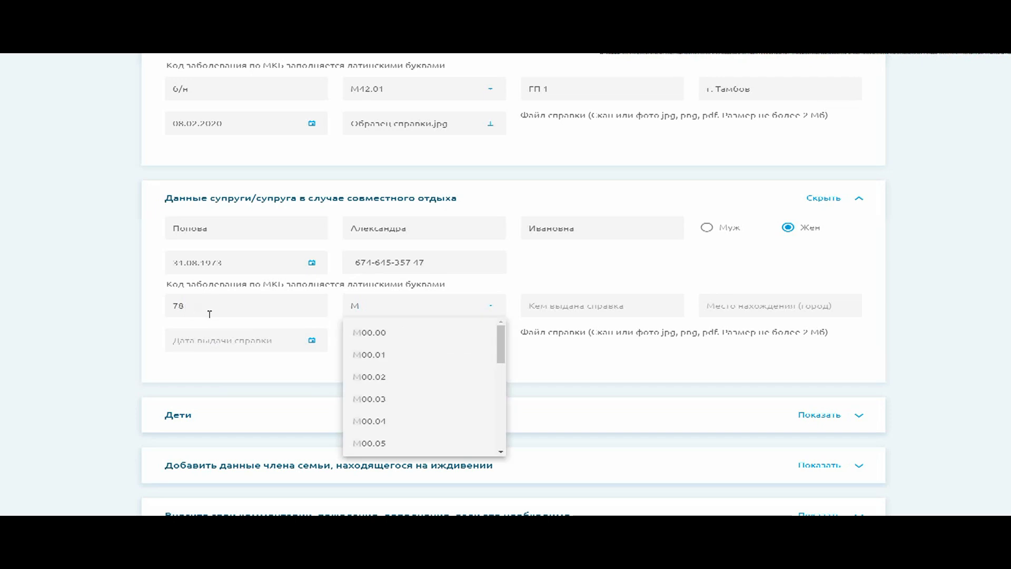
type("42")
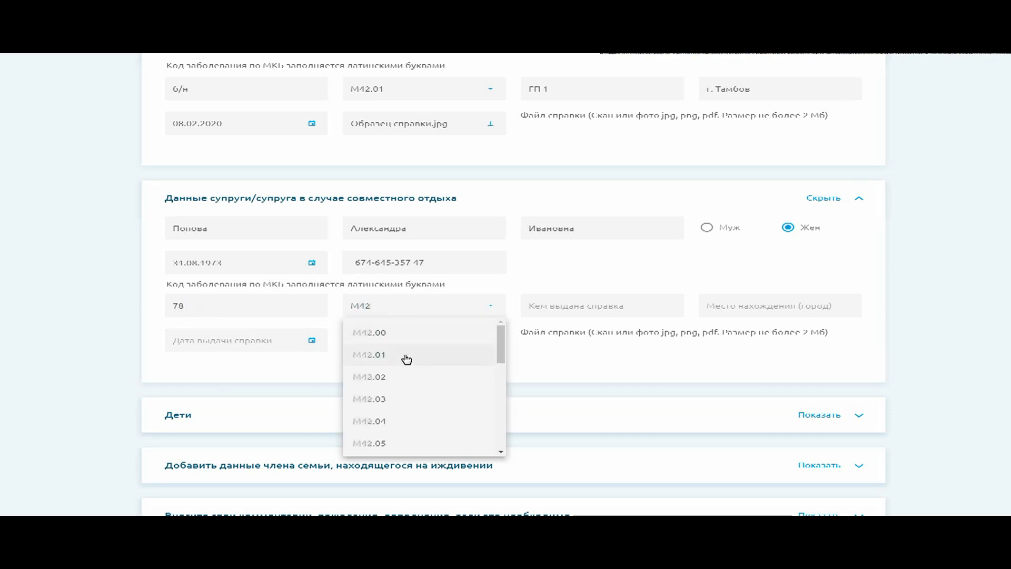
left_click(406, 356)
left_click(591, 298)
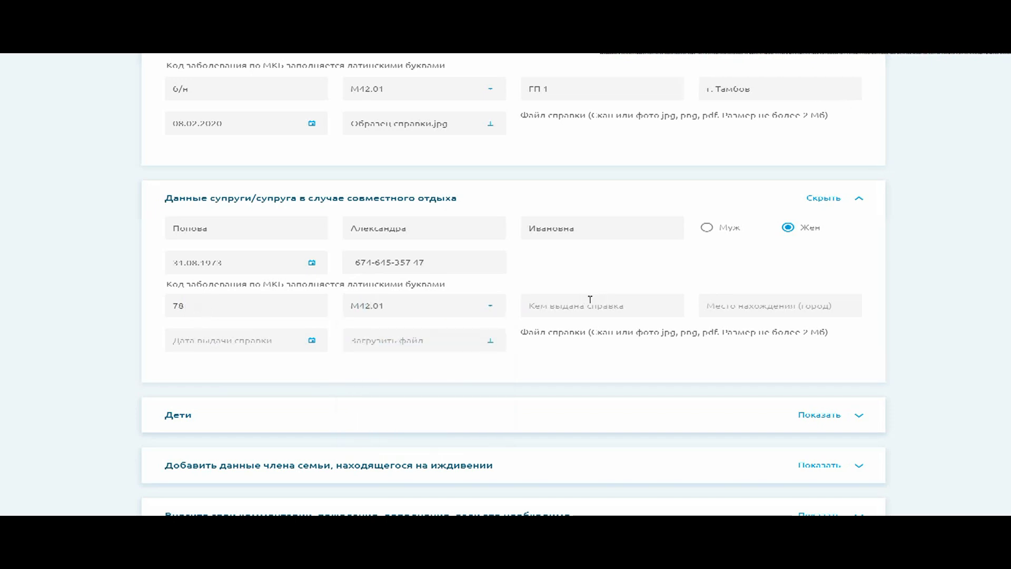
type("ГП 1")
key("Tab")
type("г.")
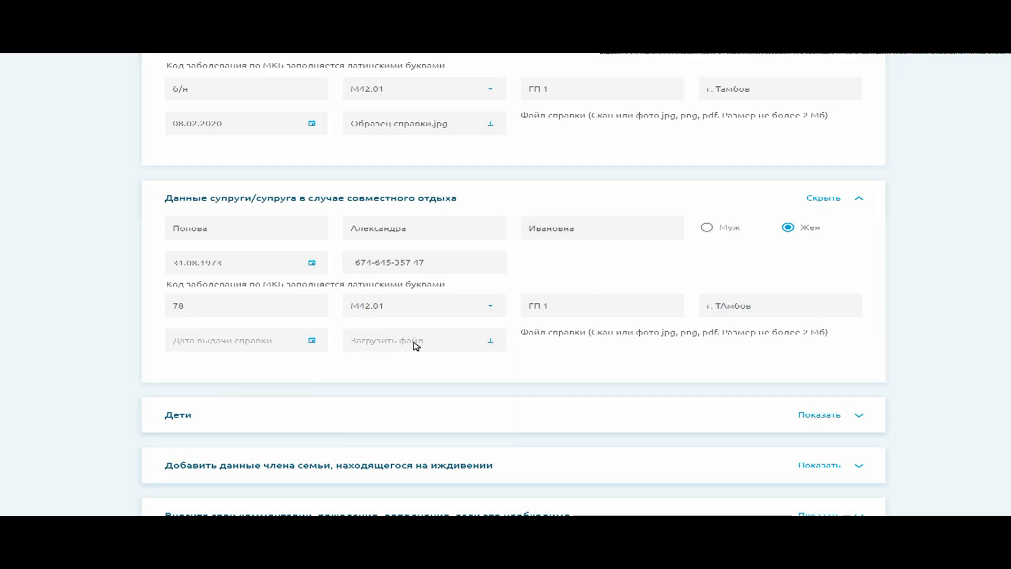
Set the spouse certificate's issue date to 24.09.2020
left_click(220, 345)
left_click(258, 366)
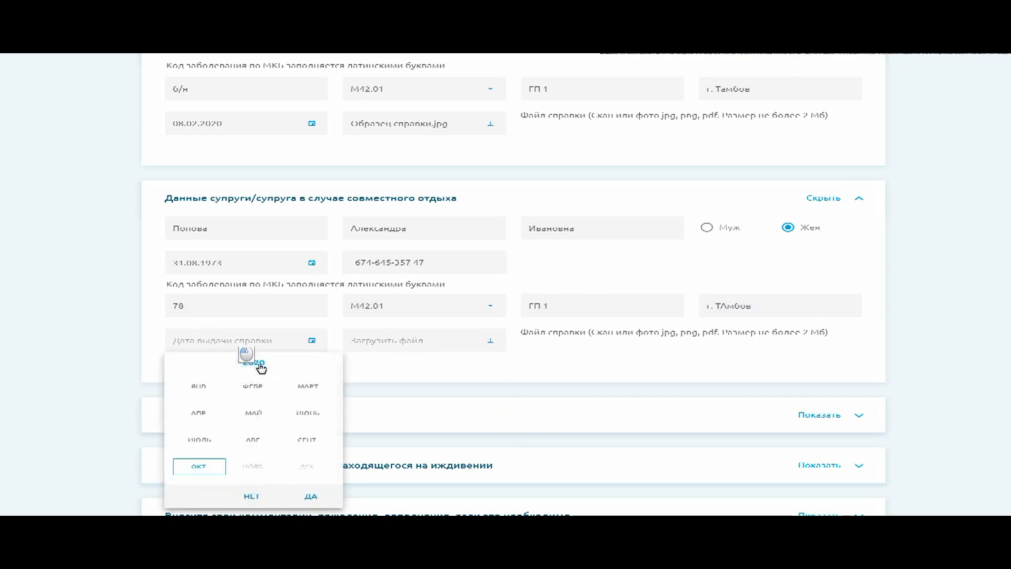
left_click(309, 440)
scroll(284, 421, "up", 3)
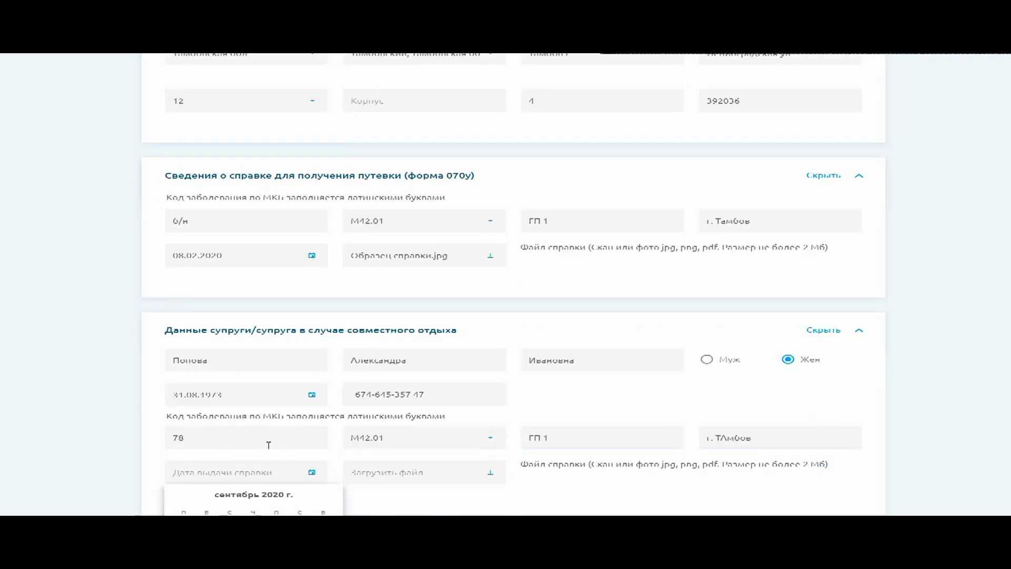
scroll(268, 445, "down", 5)
left_click(253, 343)
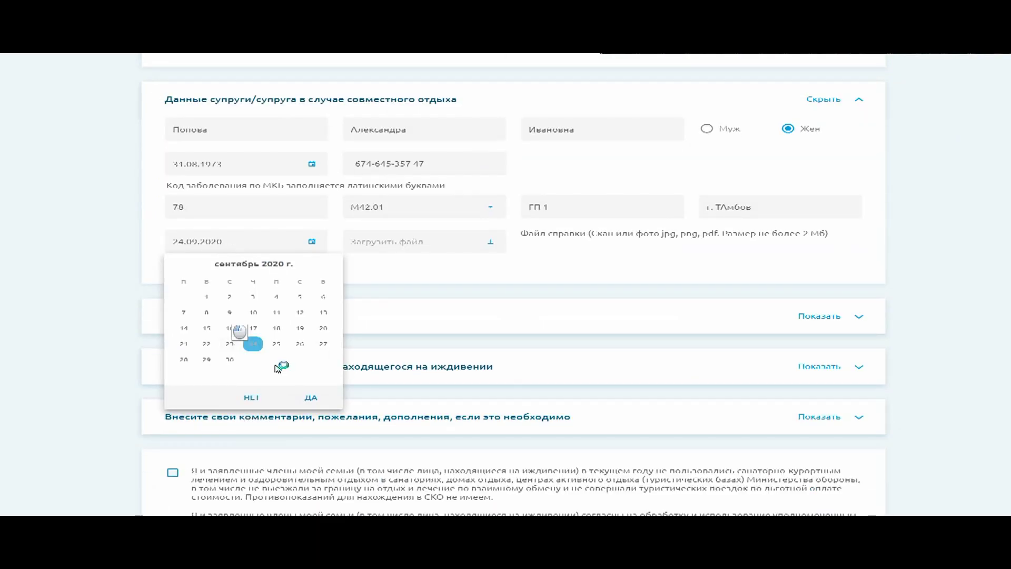
left_click(310, 397)
Attach Образец справки.jpg to the spouse certificate and expand the Дети section
left_click(430, 243)
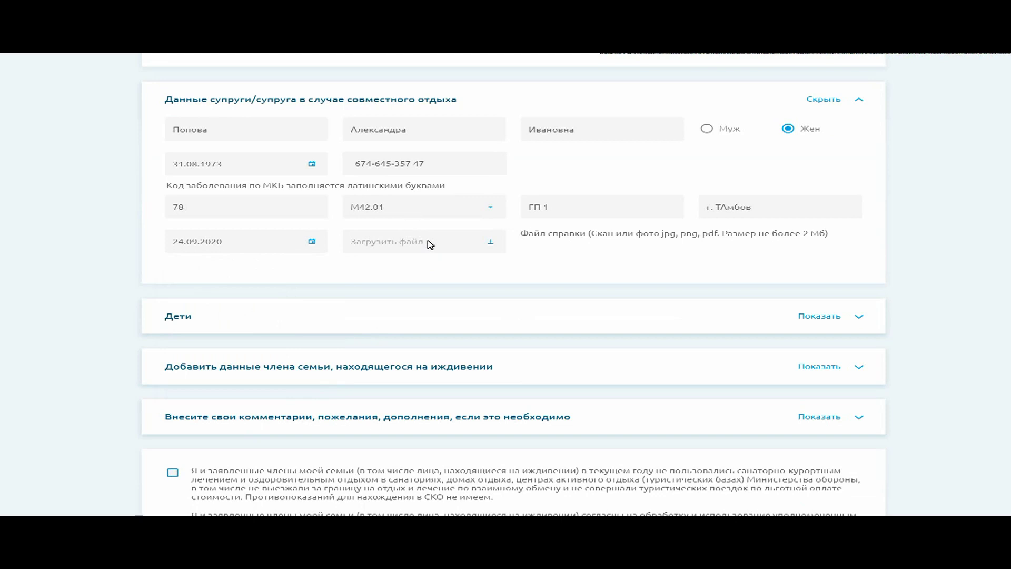
left_click(62, 113)
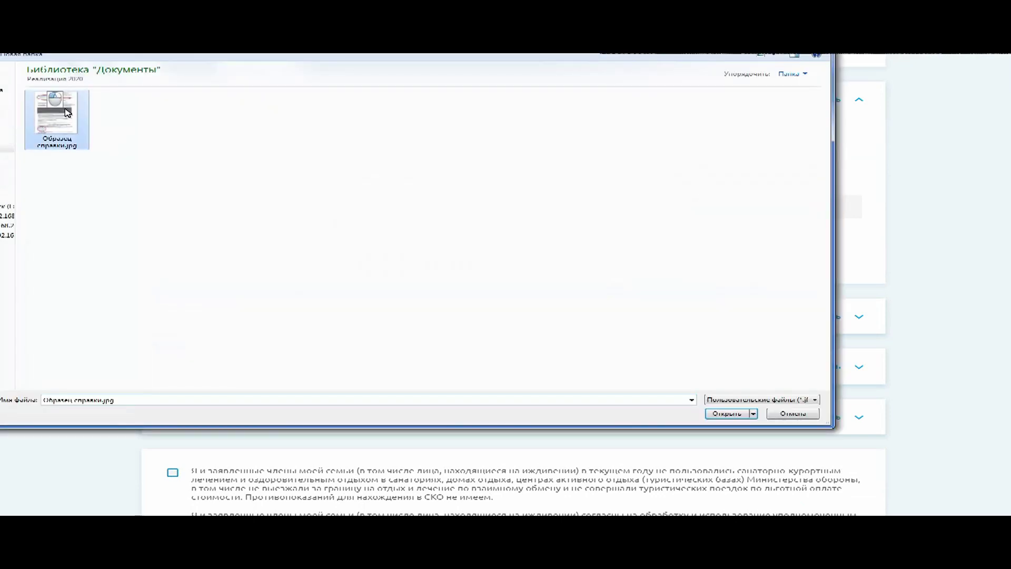
left_click(737, 415)
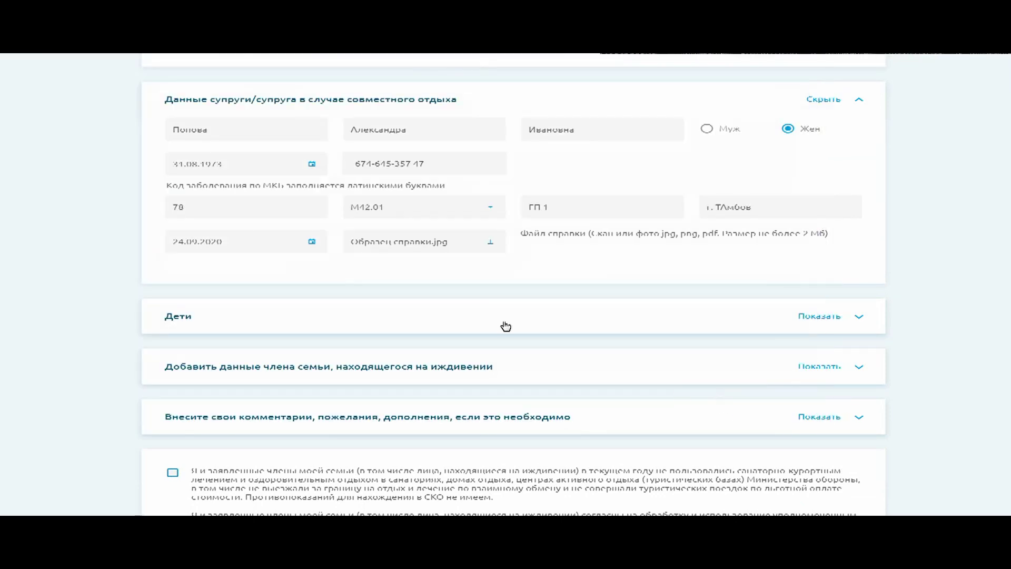
scroll(480, 309, "down", 3)
left_click(405, 179)
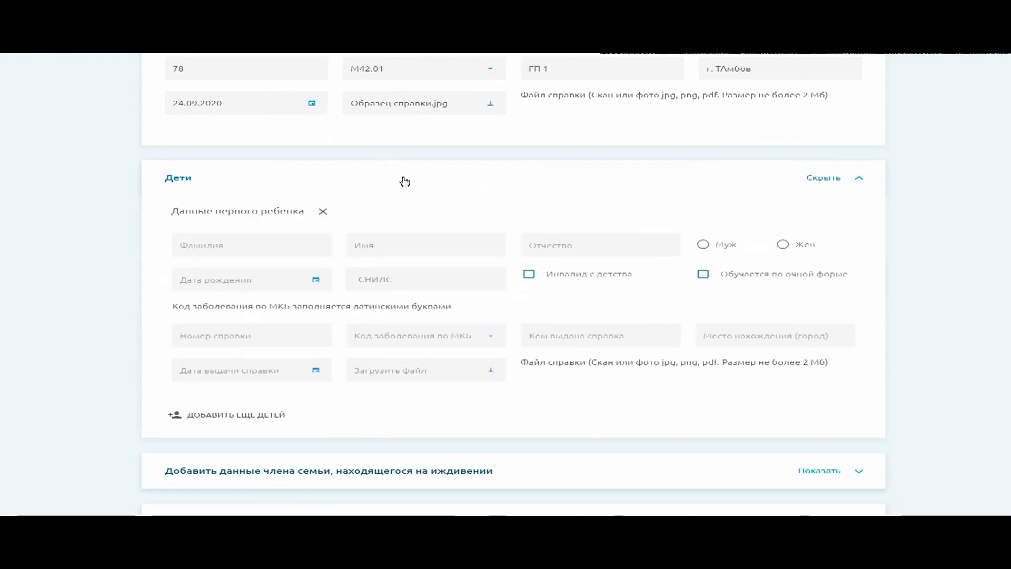
Enter the first child's surname, first name and patronymic, and mark him male
left_click(237, 246)
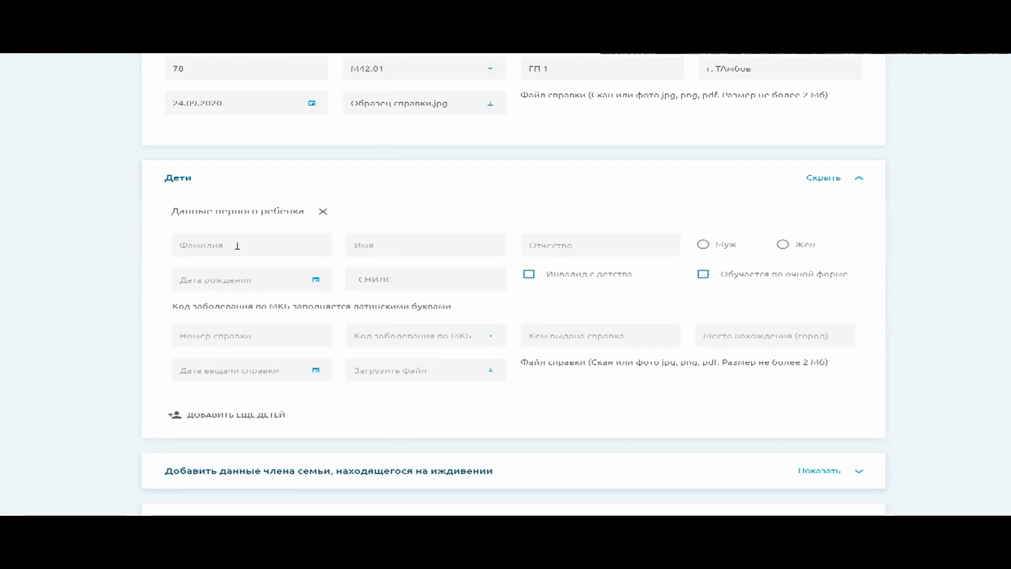
key("Tab")
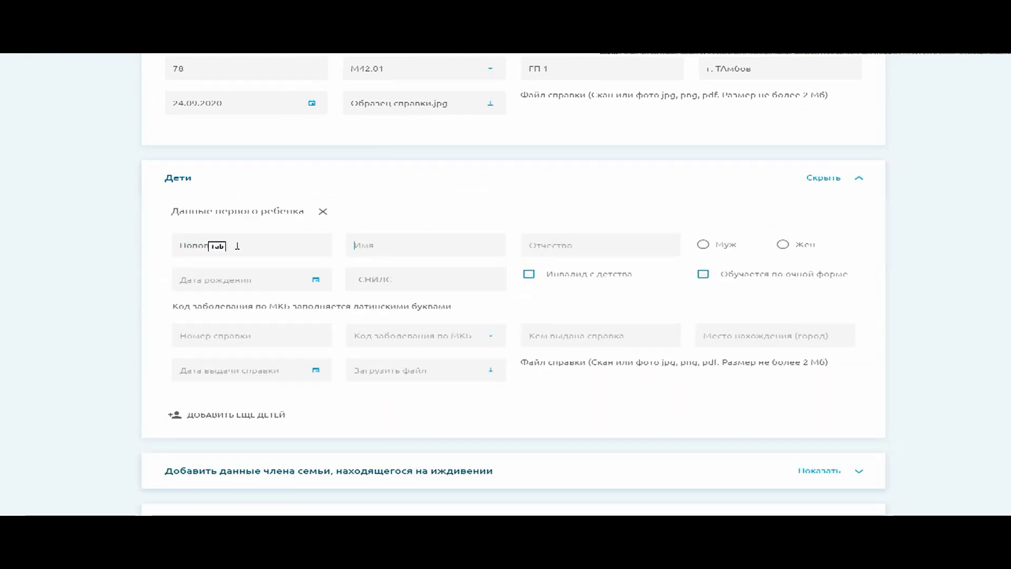
key("Tab")
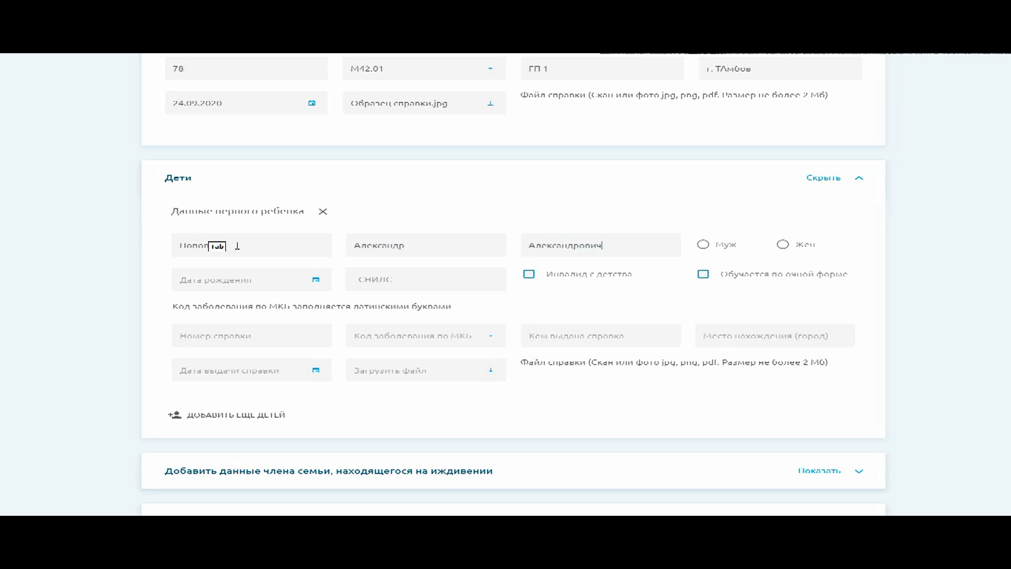
left_click(705, 245)
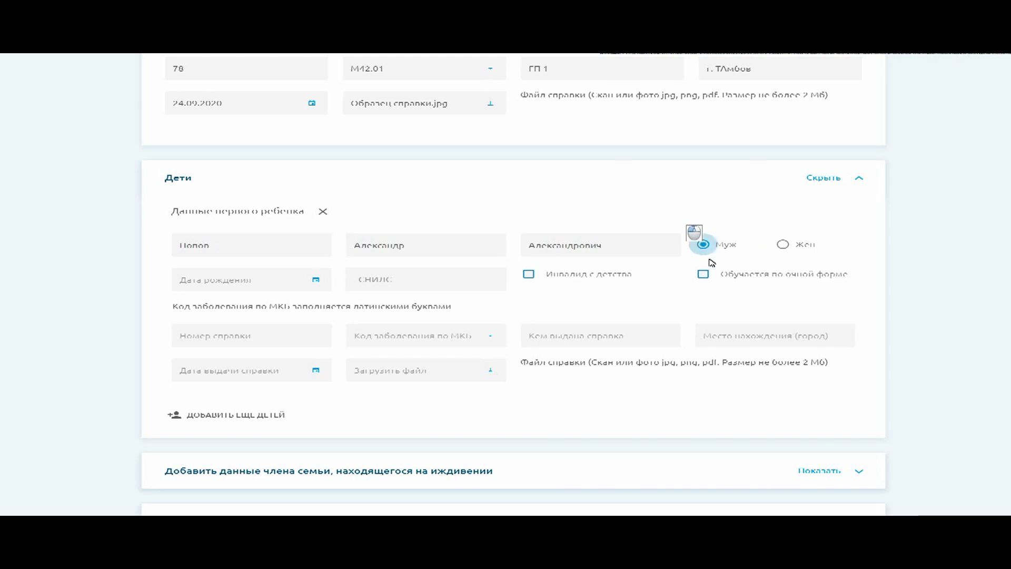
left_click(208, 281)
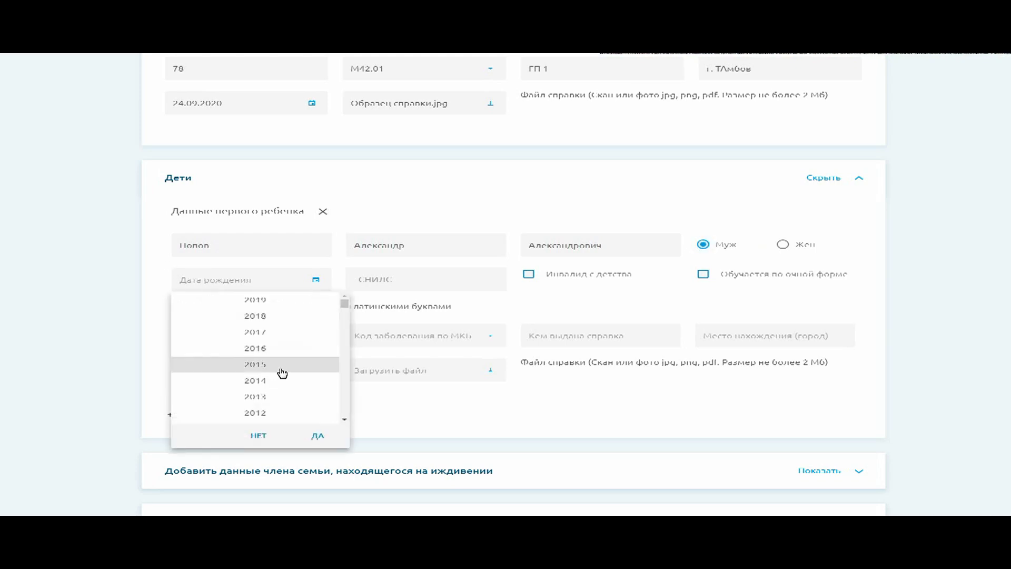
left_click(259, 384)
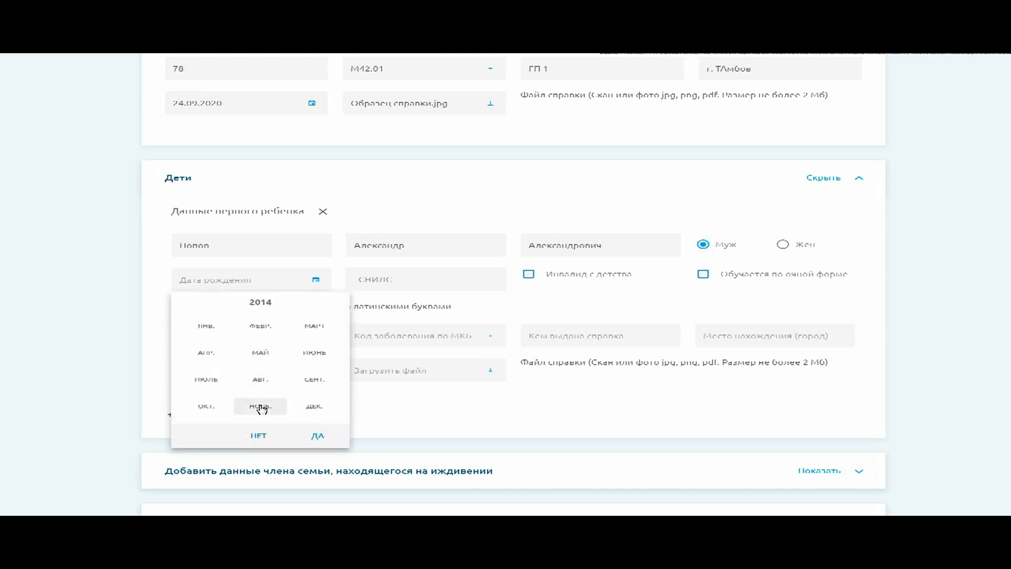
left_click(260, 406)
scroll(260, 400, "up", 2)
scroll(269, 393, "down", 3)
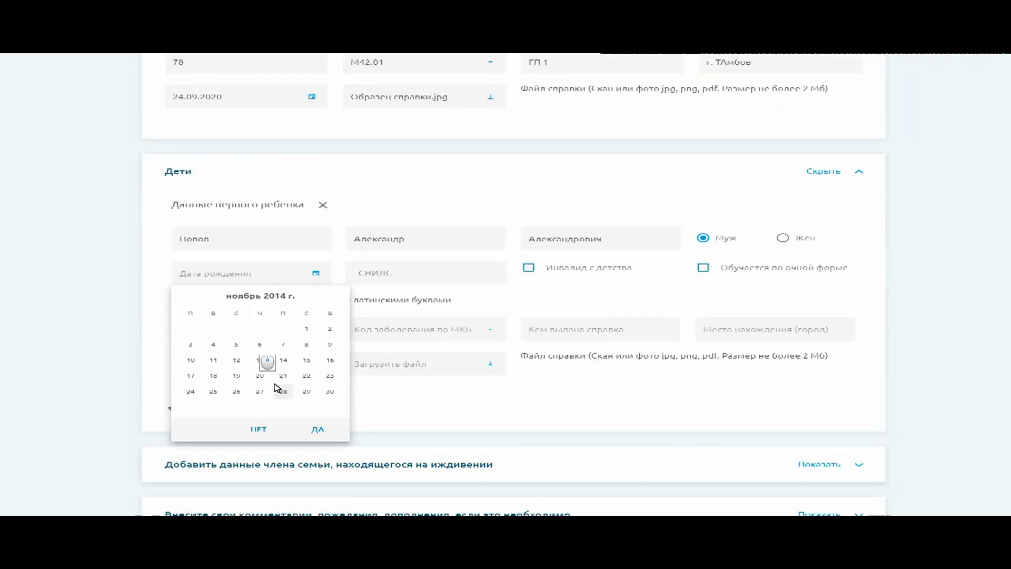
left_click(282, 376)
left_click(317, 428)
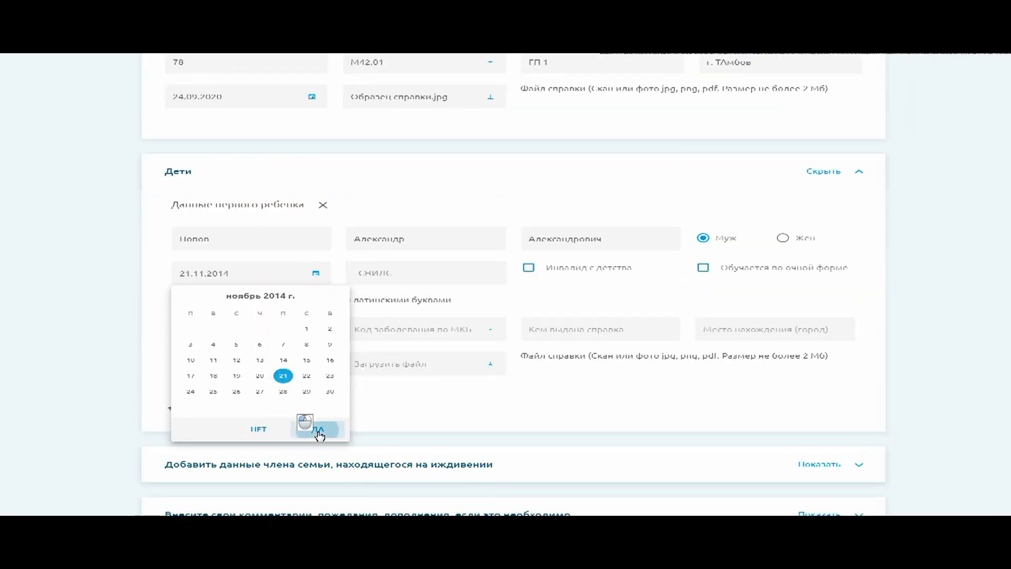
left_click(443, 278)
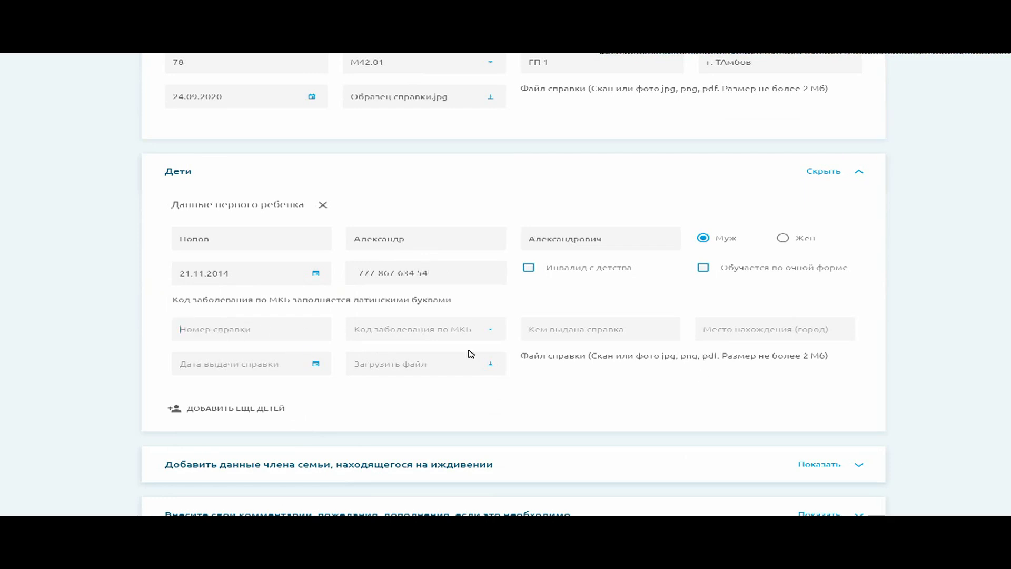
Set the child's diagnosis code N14.1, issuer ГП 1 and city г. Тамбов
left_click(431, 329)
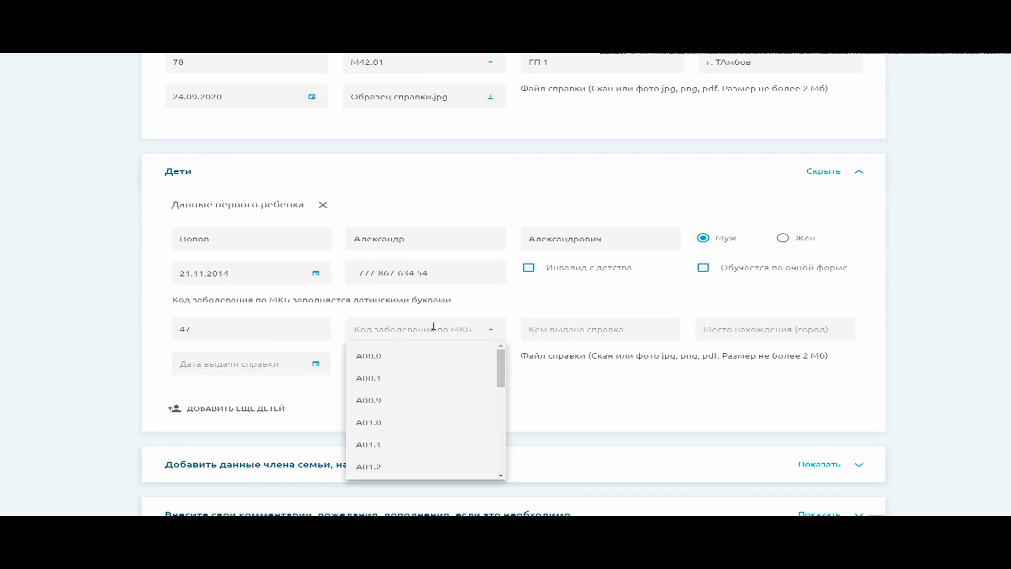
type("N")
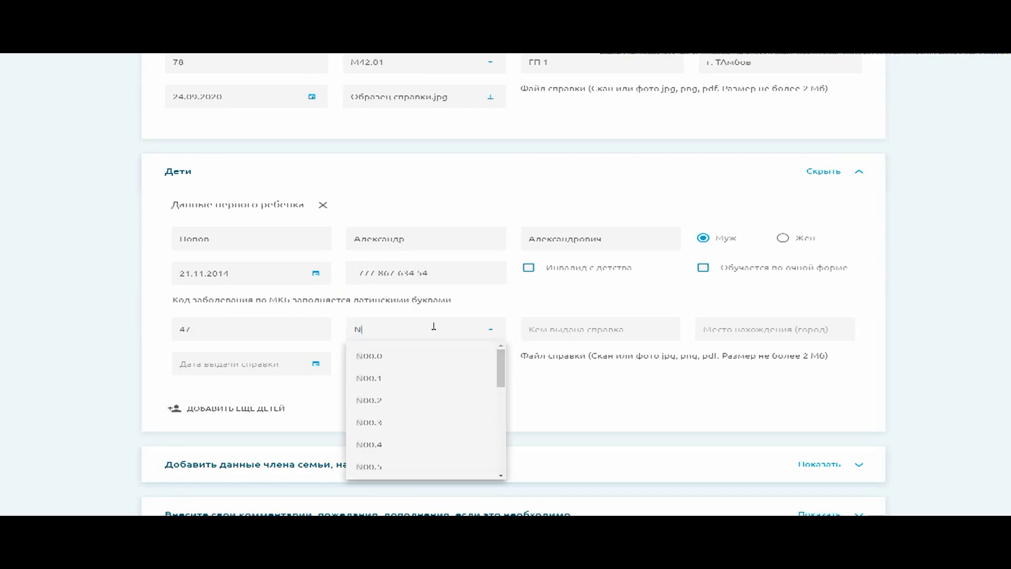
type("14")
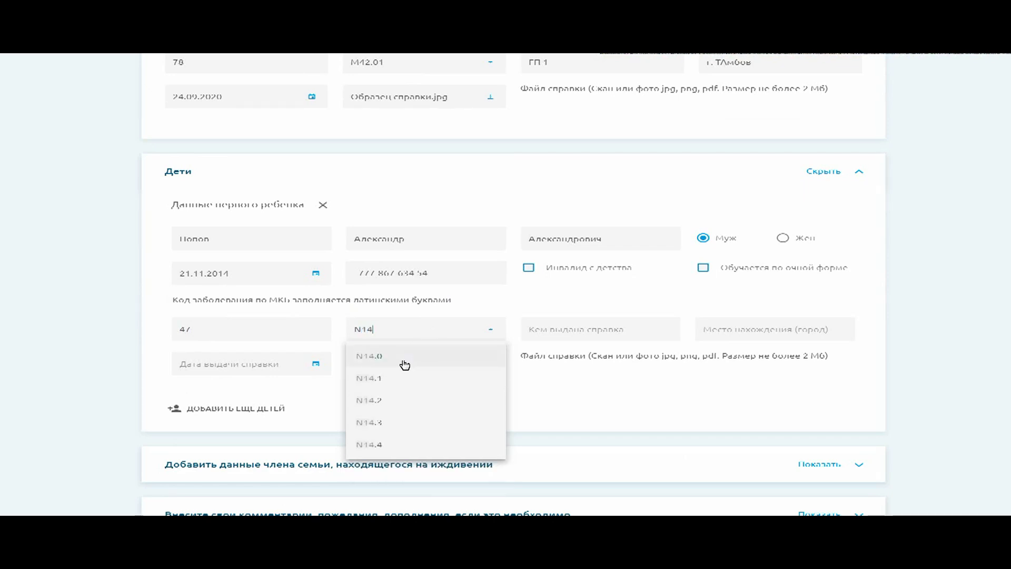
left_click(385, 376)
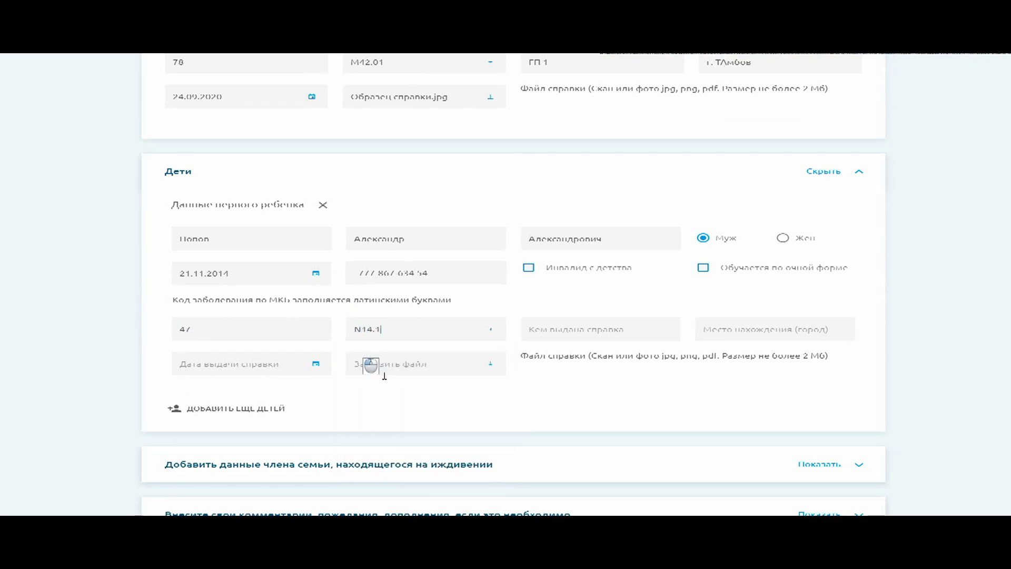
left_click(599, 329)
type("ГП")
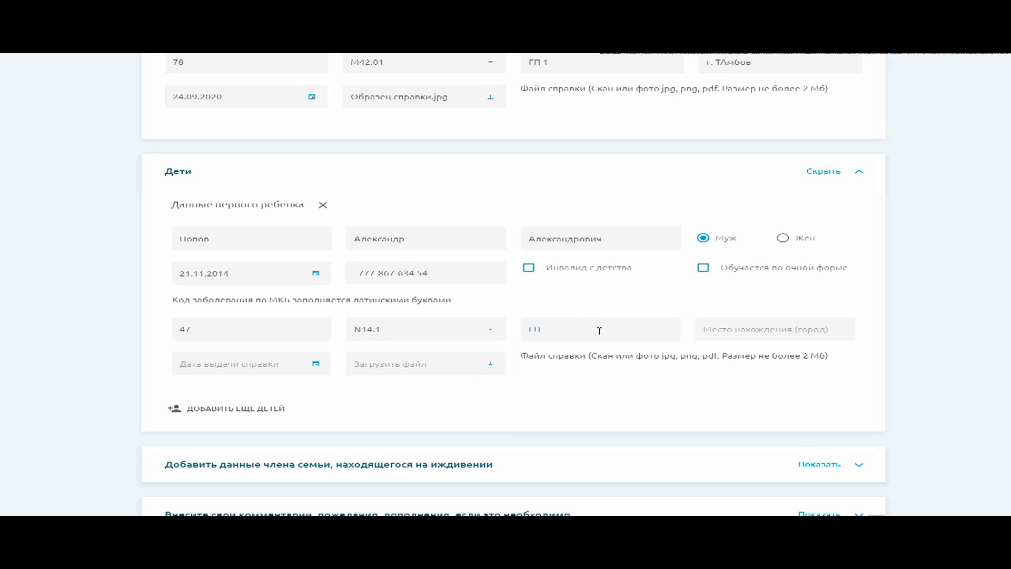
type(" 1")
key("Tab")
type("г")
Set the child's certificate date to 26.08.2020
left_click(295, 366)
left_click(274, 370)
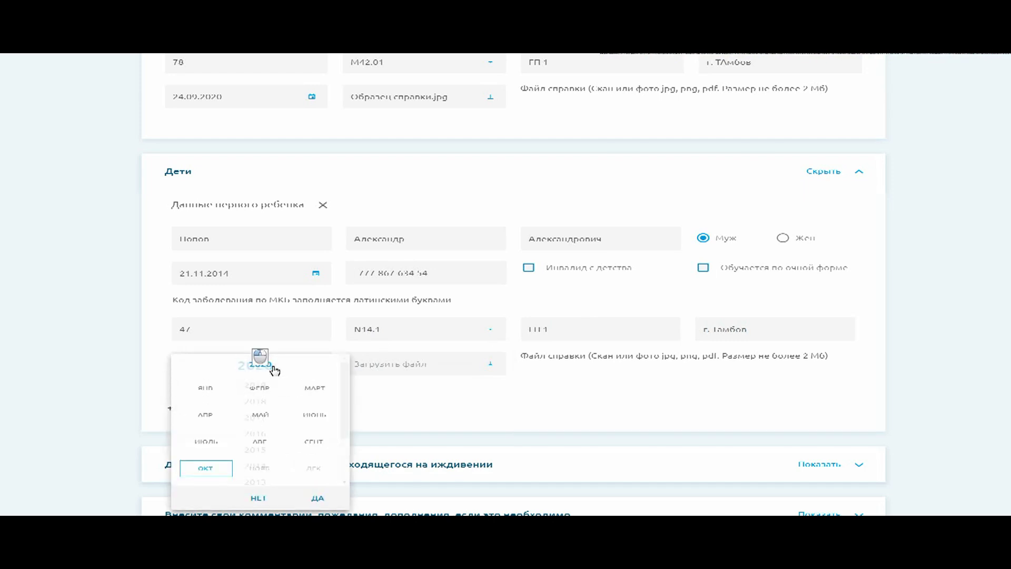
left_click(256, 444)
scroll(256, 443, "up", 2)
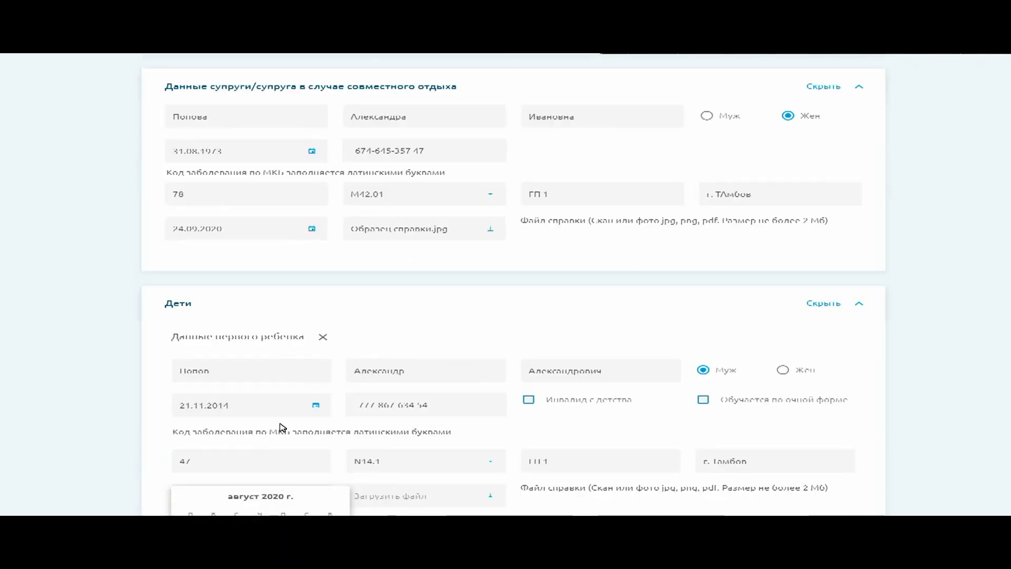
scroll(280, 426, "down", 3)
left_click(236, 407)
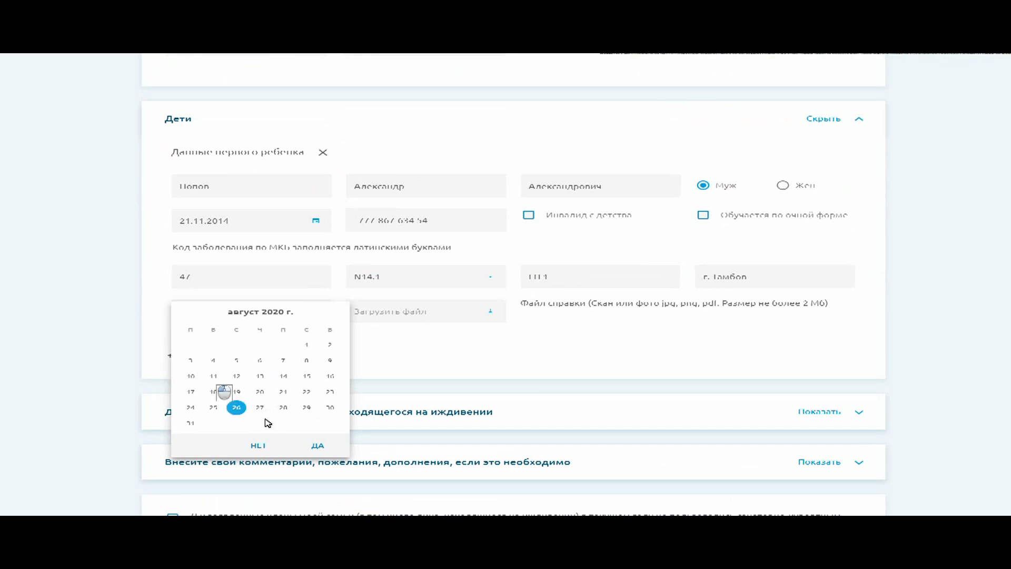
left_click(317, 445)
Attach Образец справки.jpg as the first child's certificate scan
left_click(431, 312)
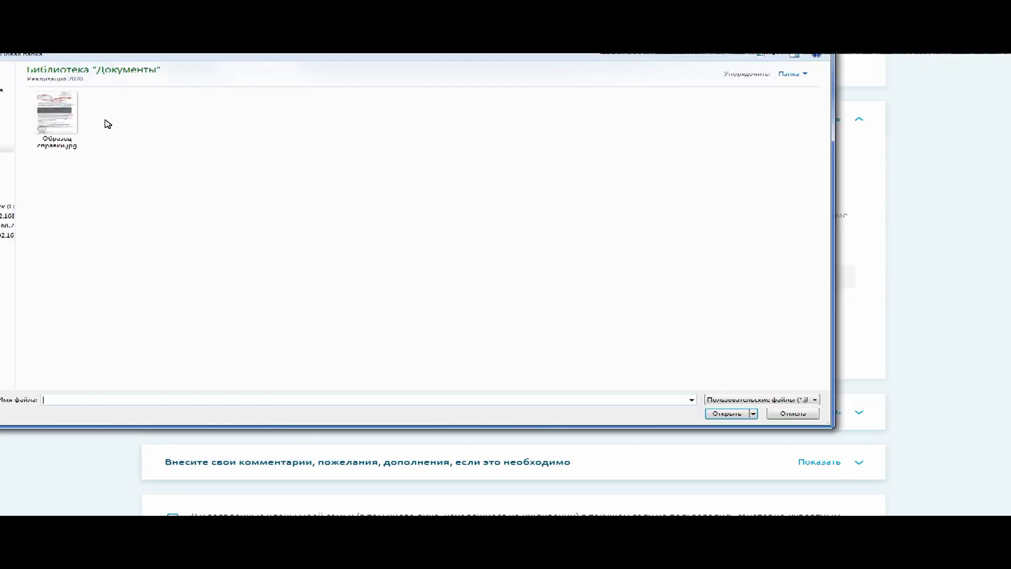
left_click(57, 115)
left_click(726, 415)
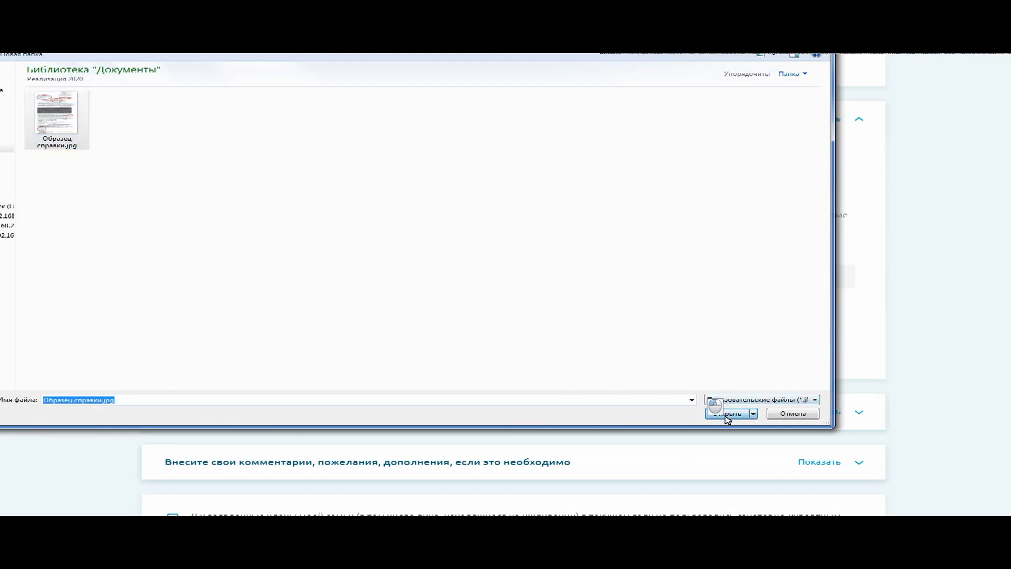
Add a second-child block and expand the dependents and comments sections
scroll(467, 260, "down", 2)
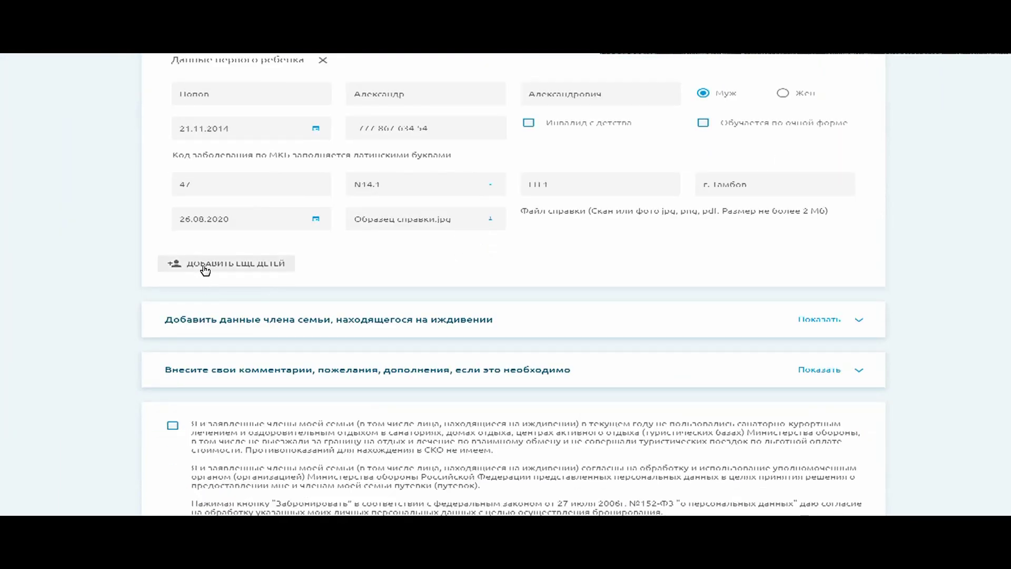
left_click(205, 268)
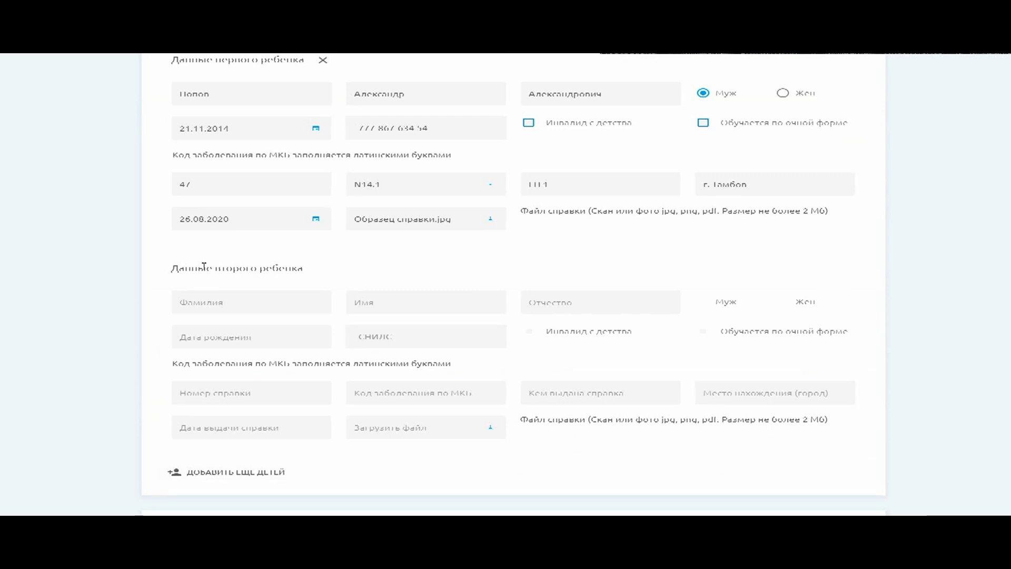
scroll(195, 266, "down", 4)
left_click(203, 343)
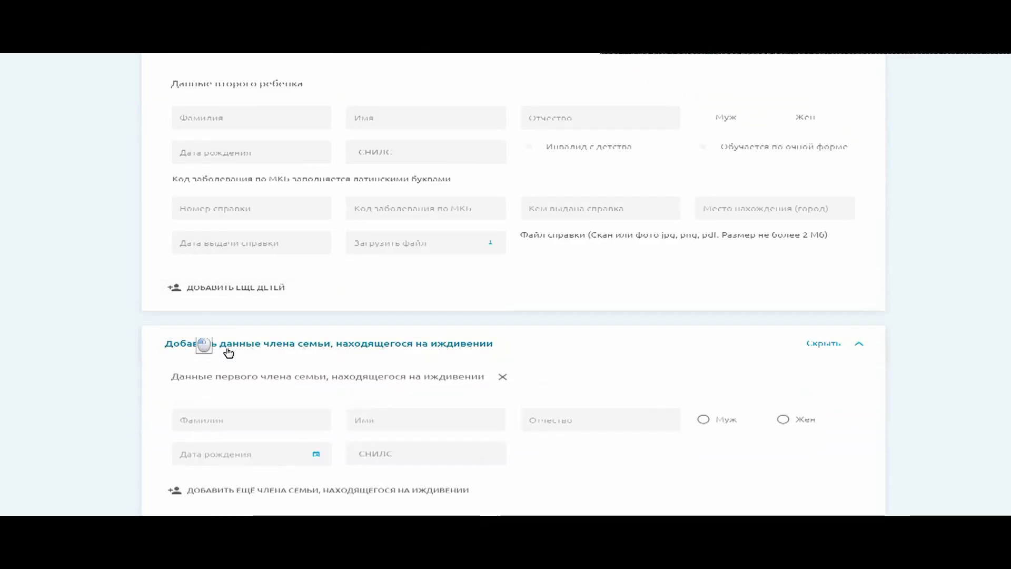
scroll(224, 348, "down", 4)
scroll(510, 284, "down", 2)
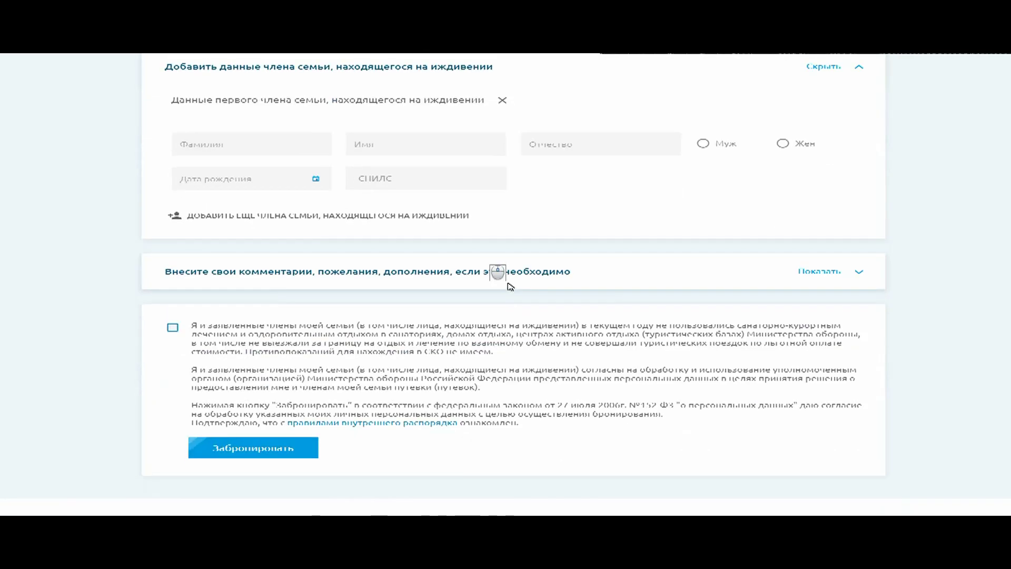
left_click(510, 284)
Write the comment 'Желательно лето, но согласны на любое время'
left_click(257, 261)
type("Же")
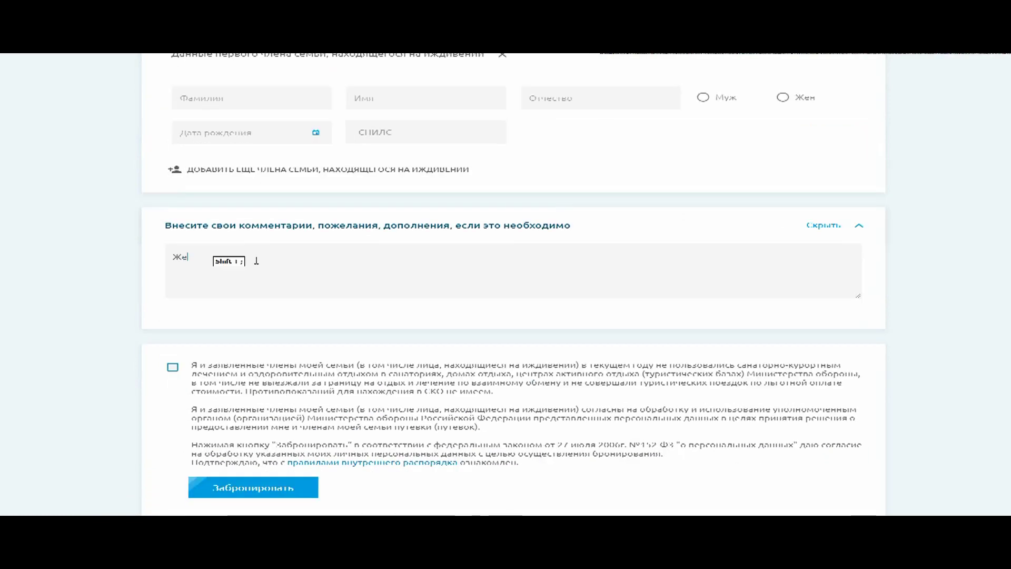
type("лательно")
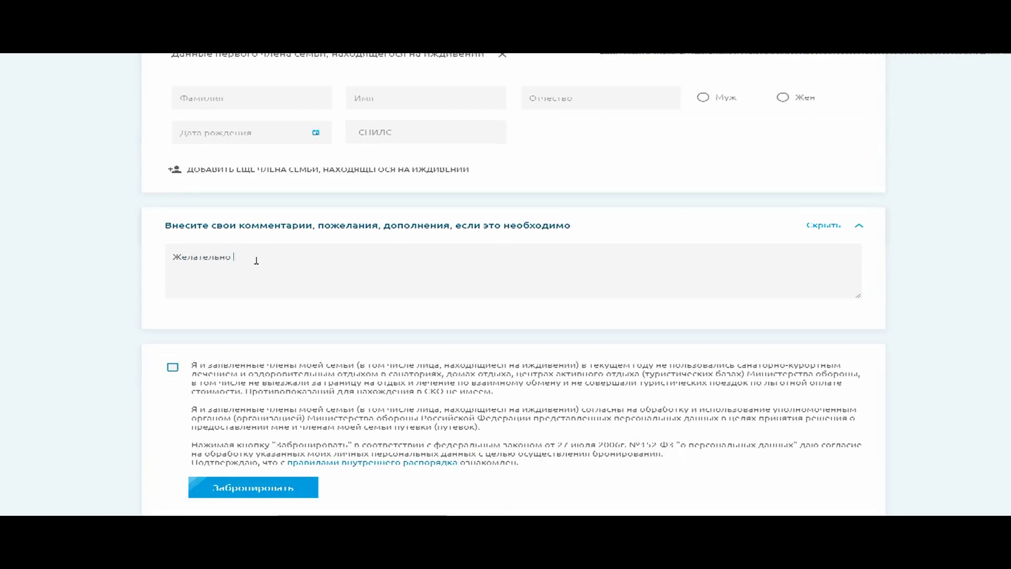
type(" лето,")
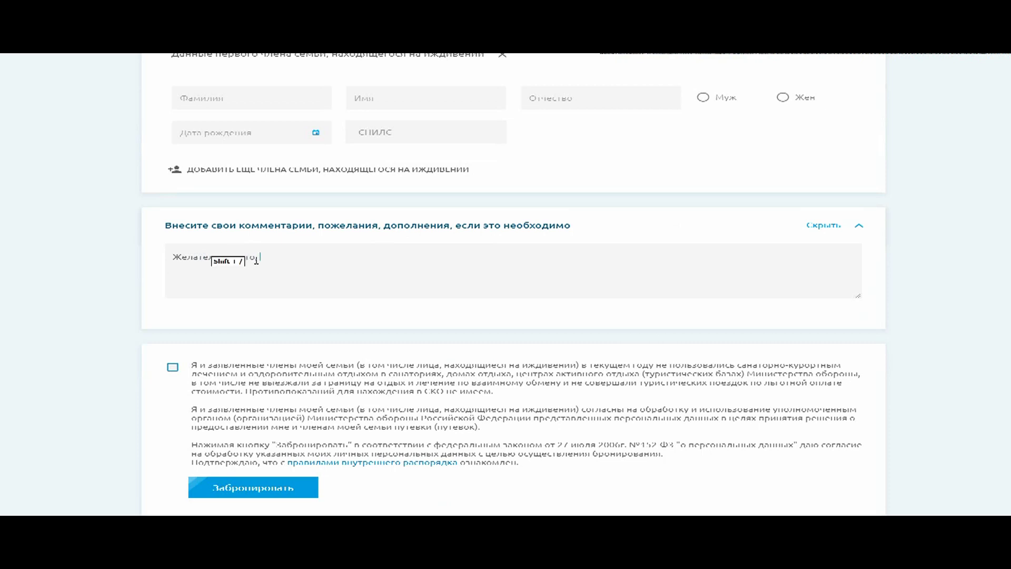
type(" но согласны на")
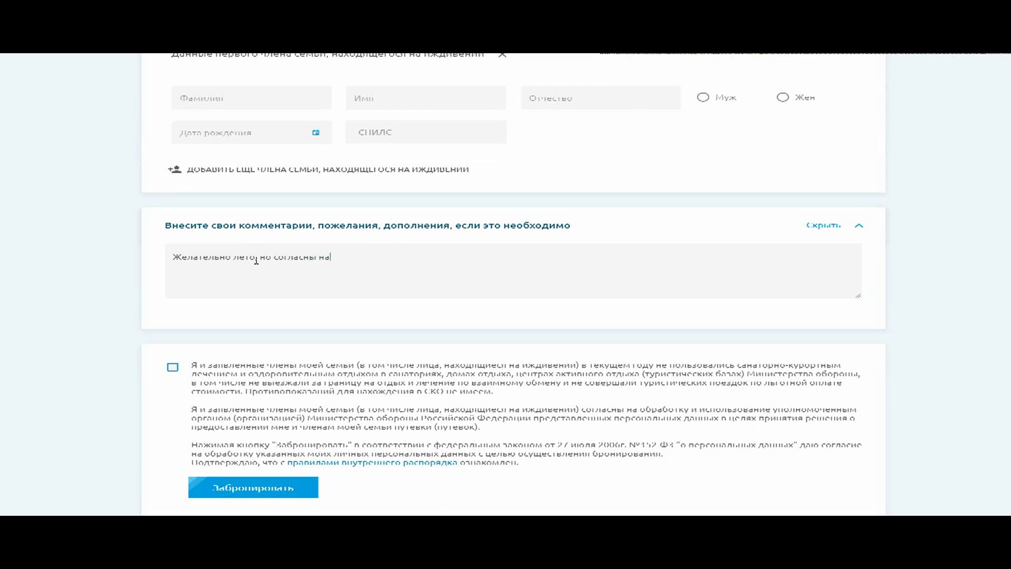
type(" любое время")
scroll(221, 311, "down", 2)
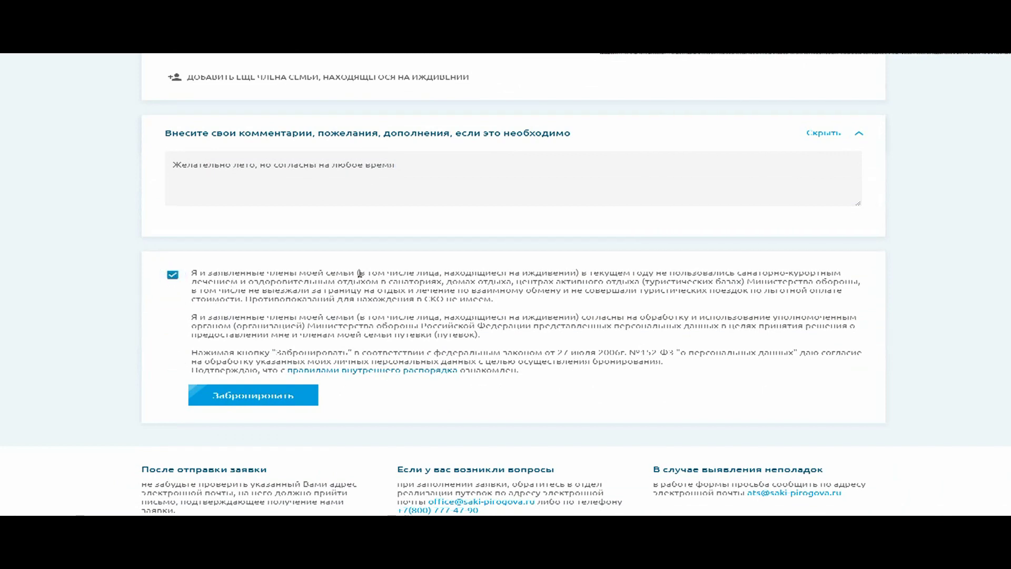
scroll(343, 258, "down", 1)
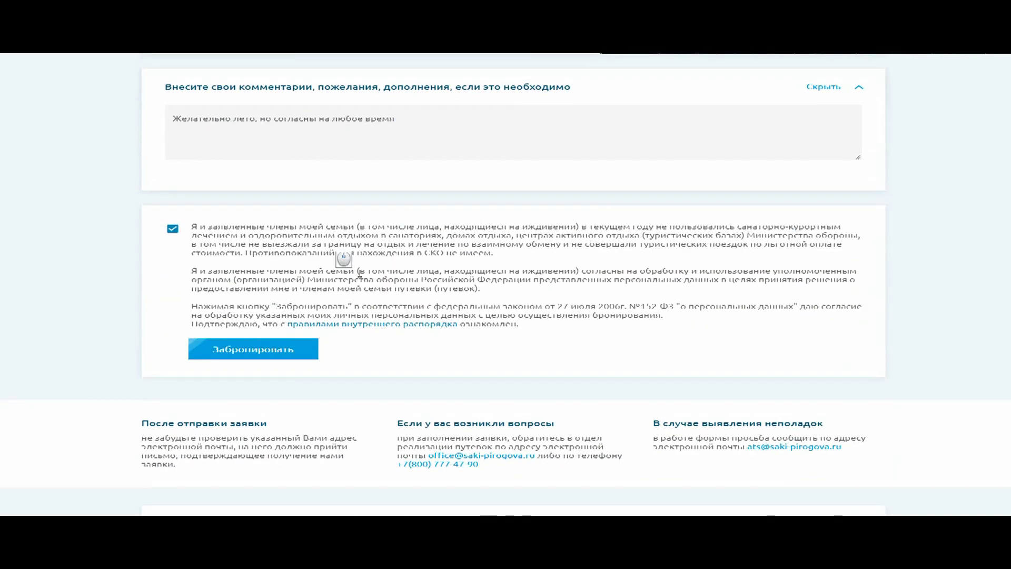
Submit with Забронировать, close the 'Спасибо за обращение' popup, and return home via the logo
left_click(267, 351)
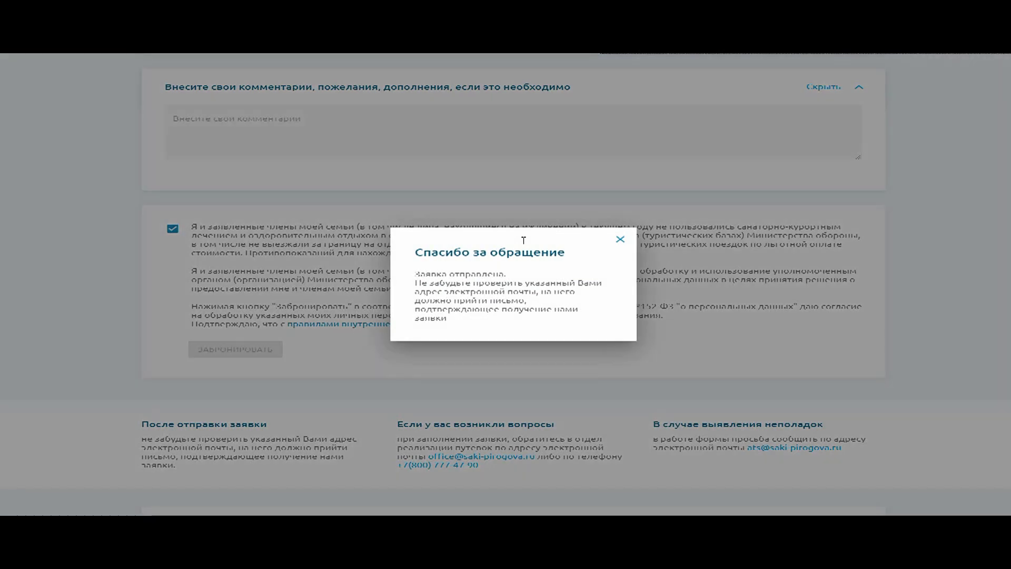
left_click(620, 239)
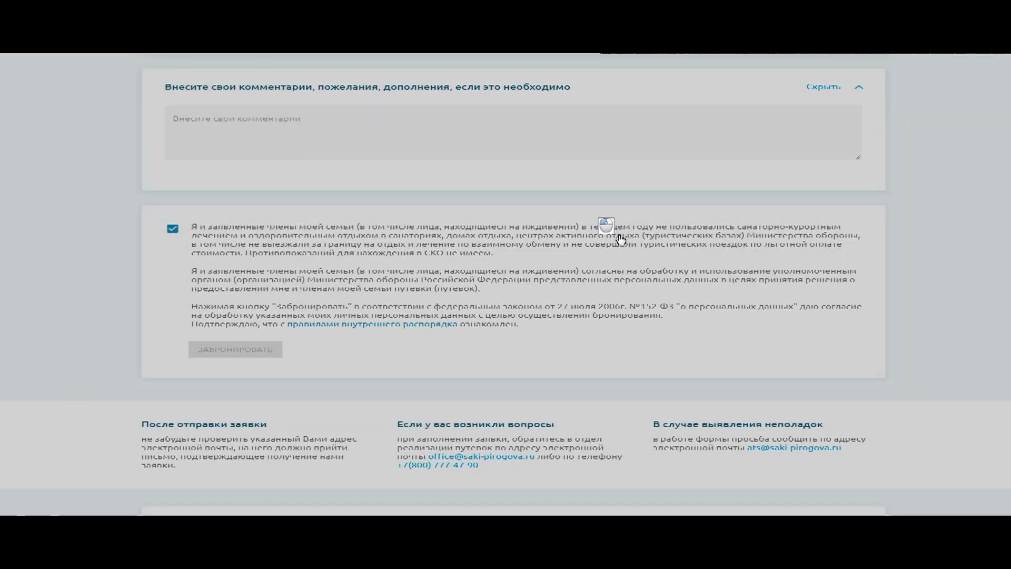
scroll(517, 264, "up", 1)
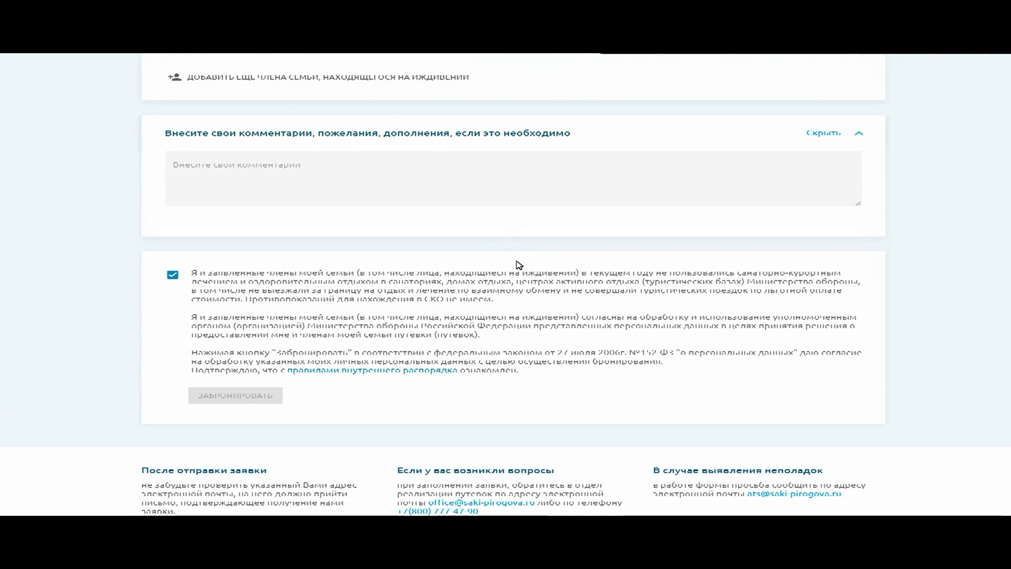
scroll(422, 331, "up", 15)
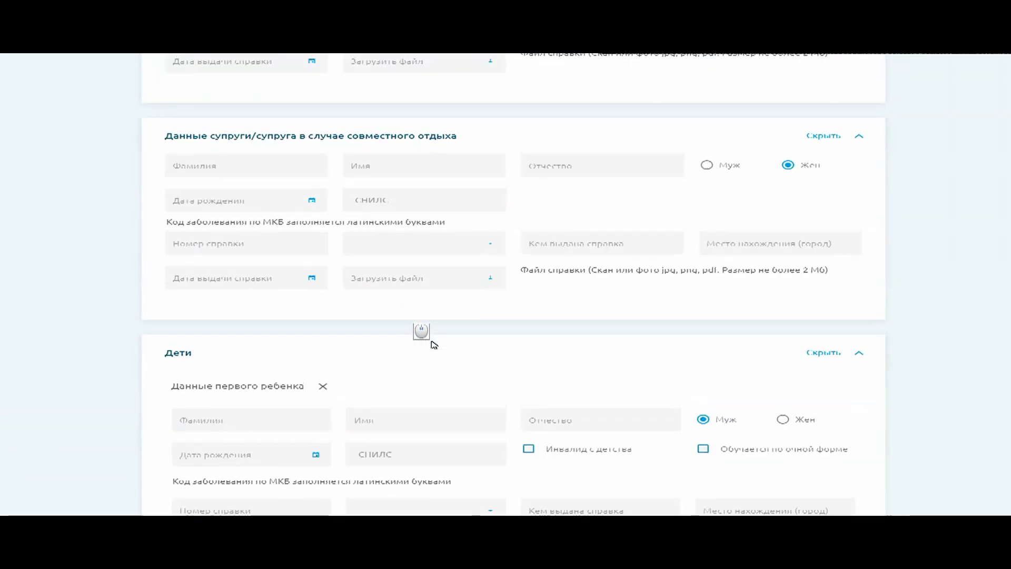
scroll(433, 345, "up", 20)
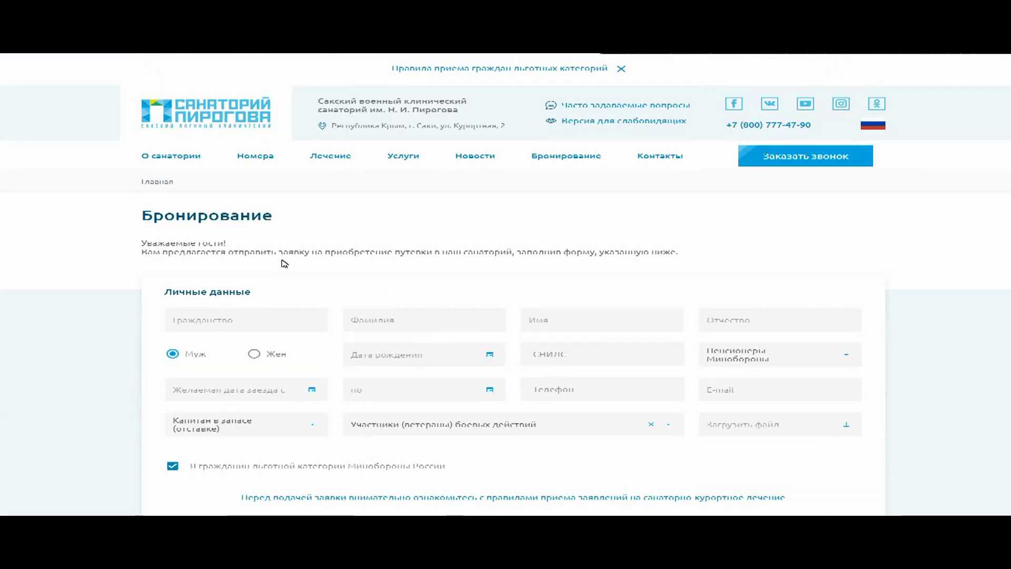
left_click(169, 121)
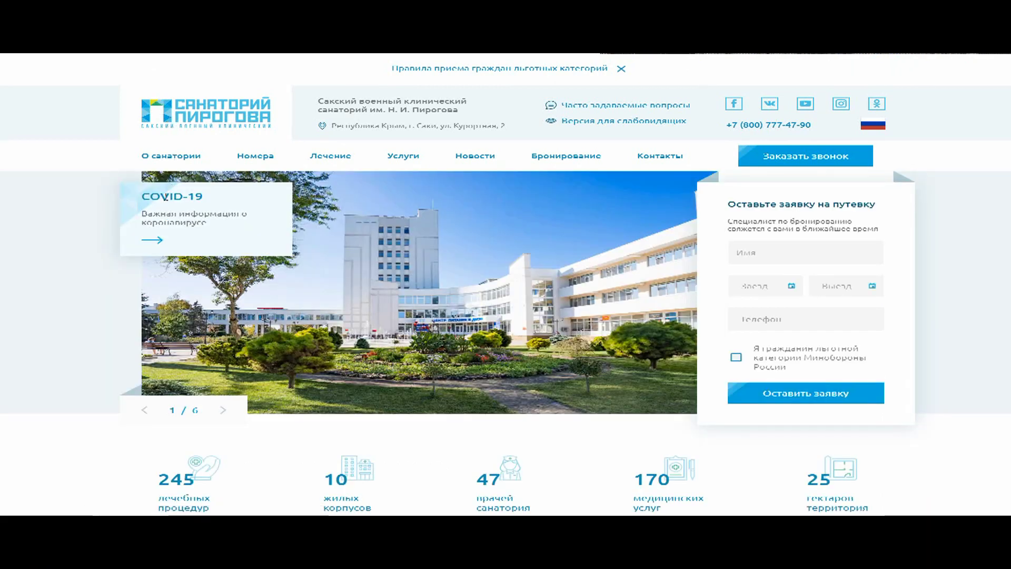